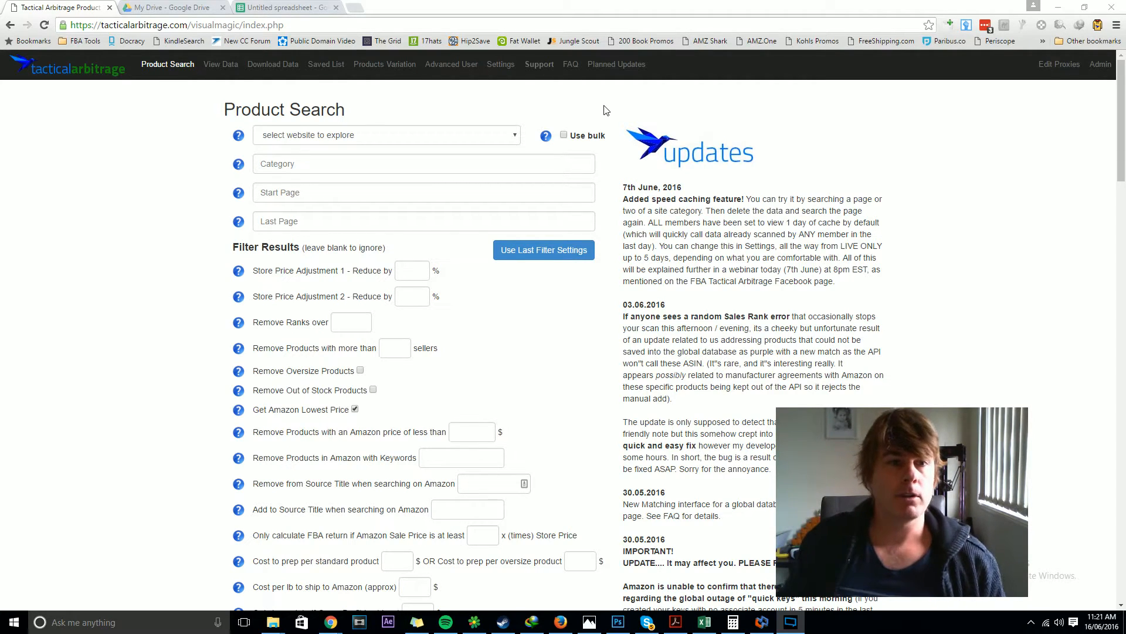
Step: Select bestbuy.com as the website to explore in the product search
left_click(426, 135)
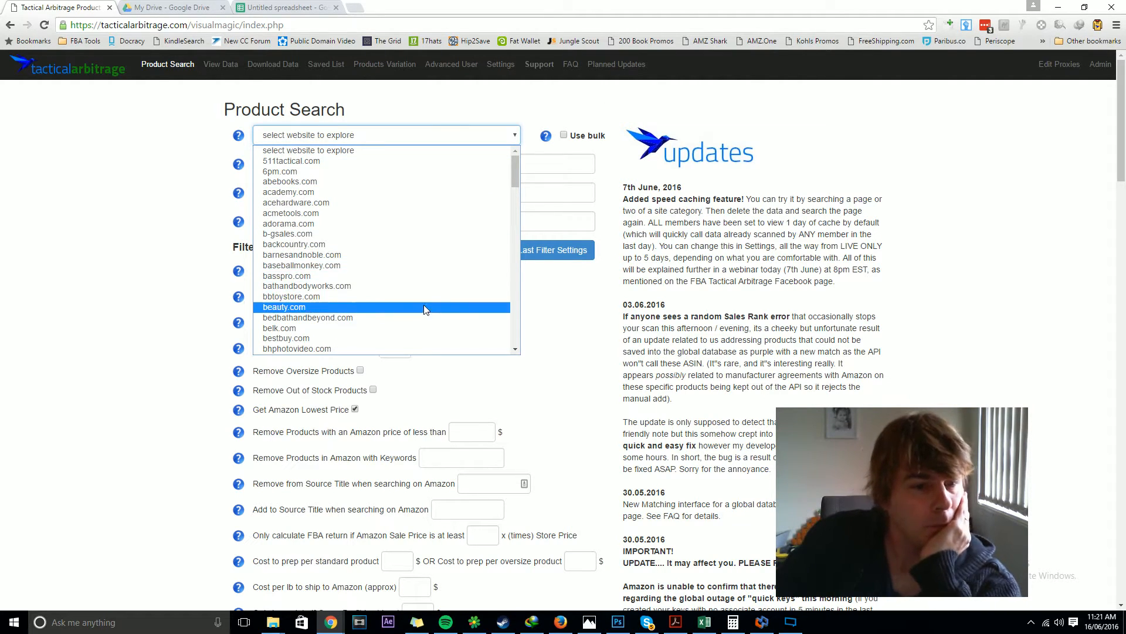
scroll(423, 285, "down", 2)
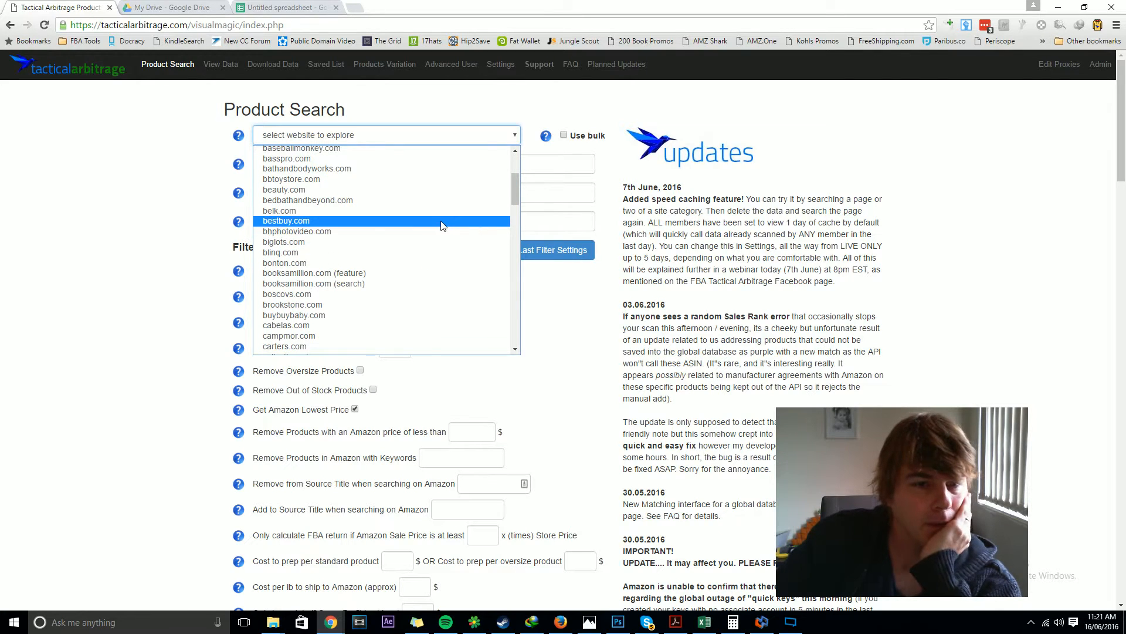
left_click(443, 221)
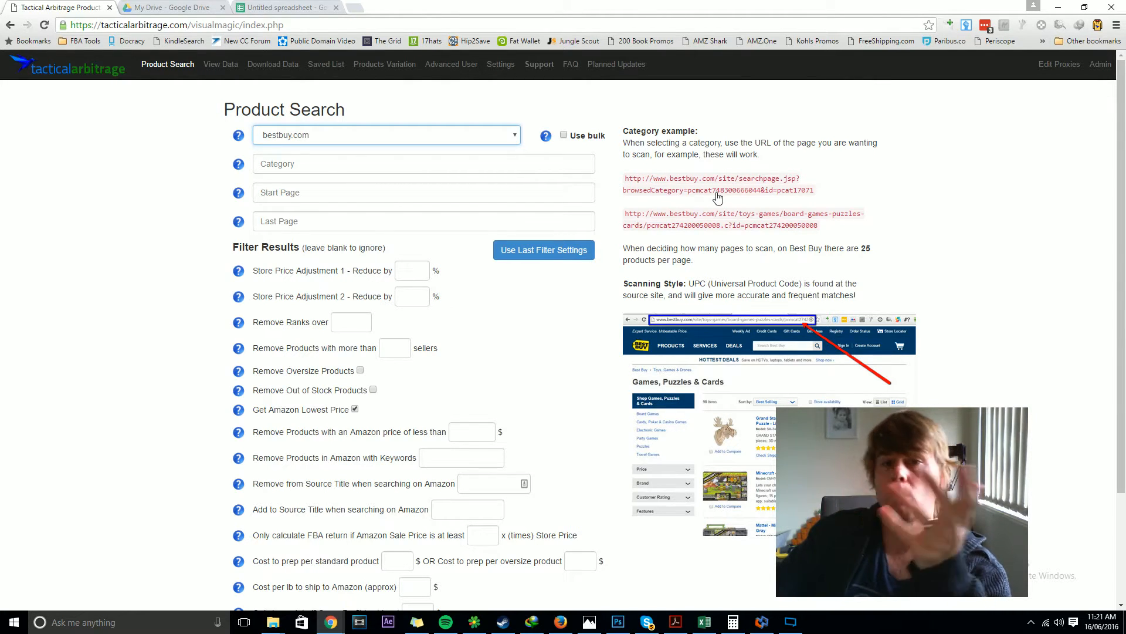
Step: Switch the website to explore to target.com
left_click(516, 136)
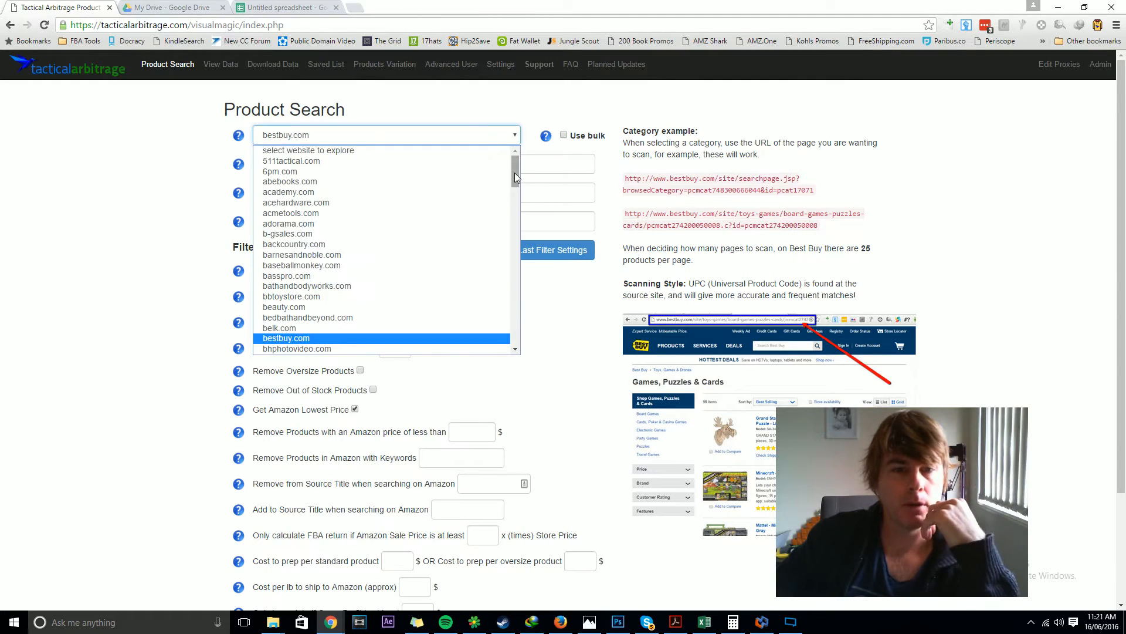
scroll(386, 321, "down", 20)
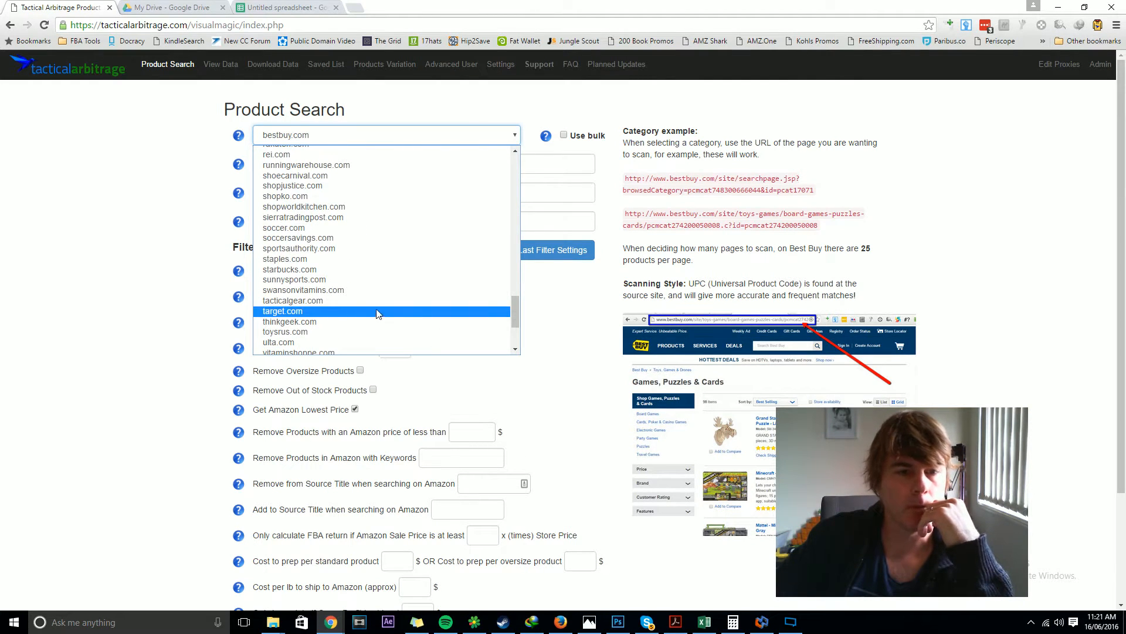
left_click(378, 313)
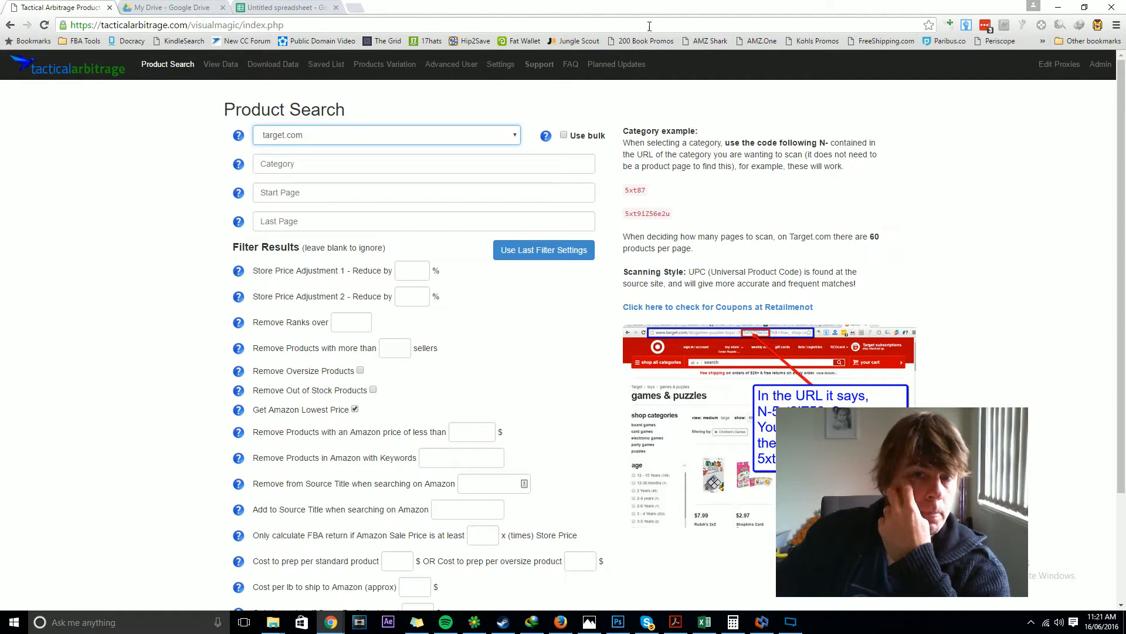
Step: Enable the Use bulk option and open the bulk categories file upload dialog to view its required format
left_click(563, 136)
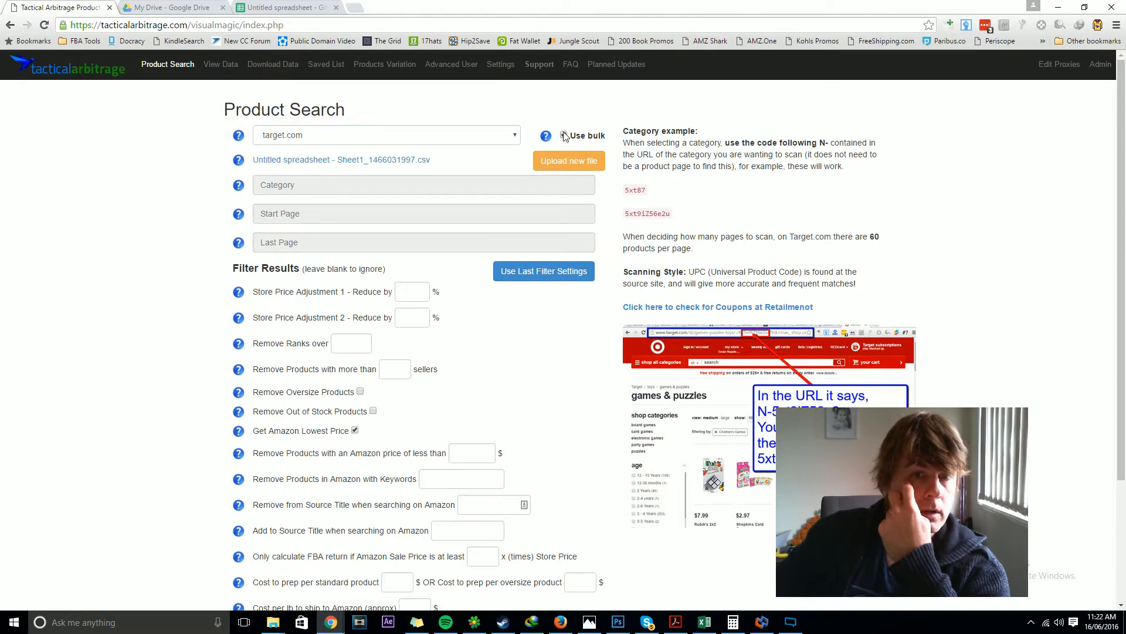
left_click(566, 162)
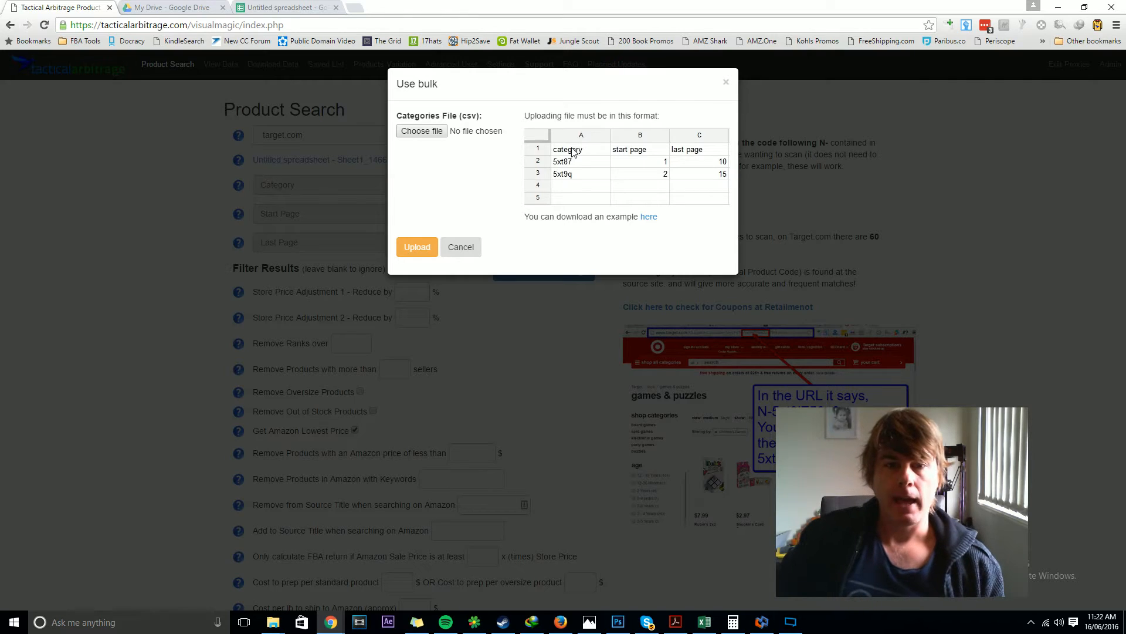
Step: Switch to the blank spreadsheet and enter the header category in cell A1
left_click(287, 6)
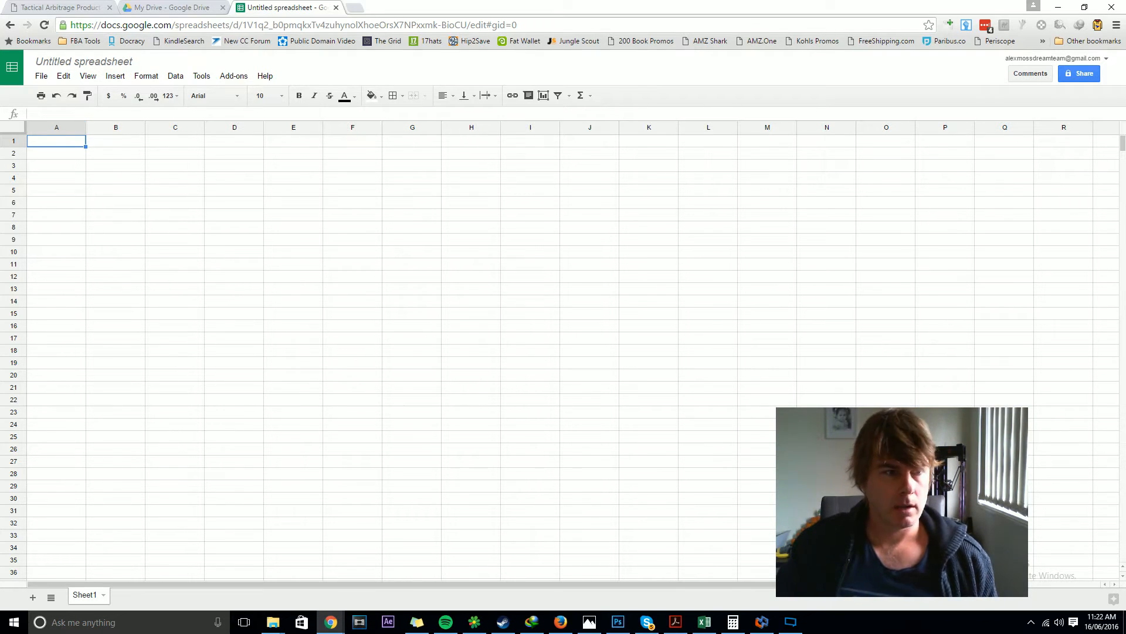
type("category")
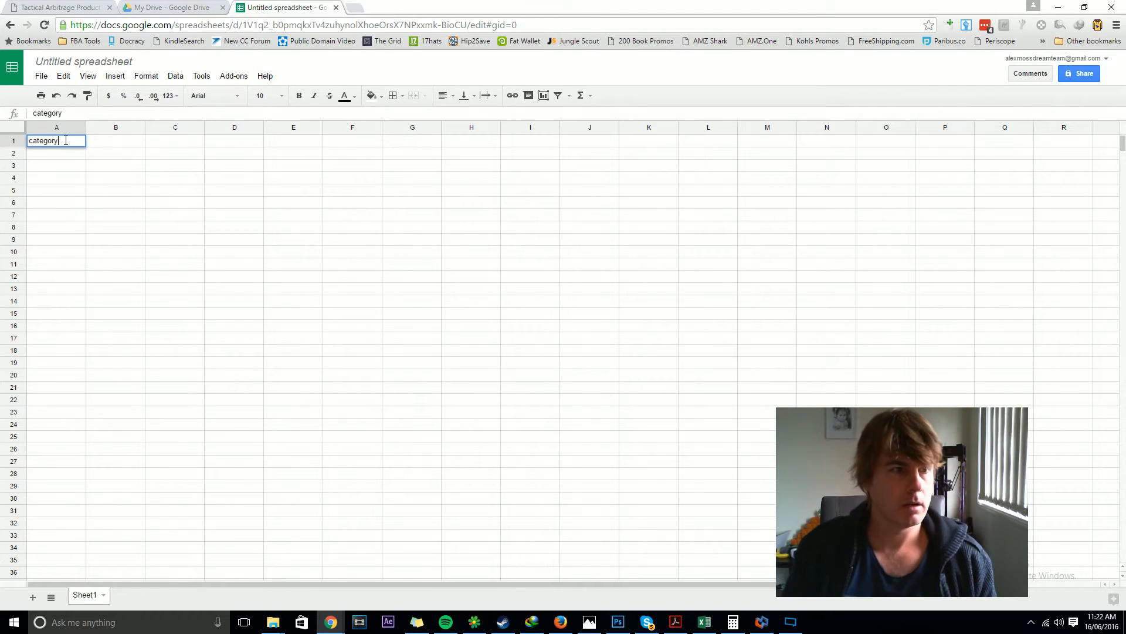
key("Return")
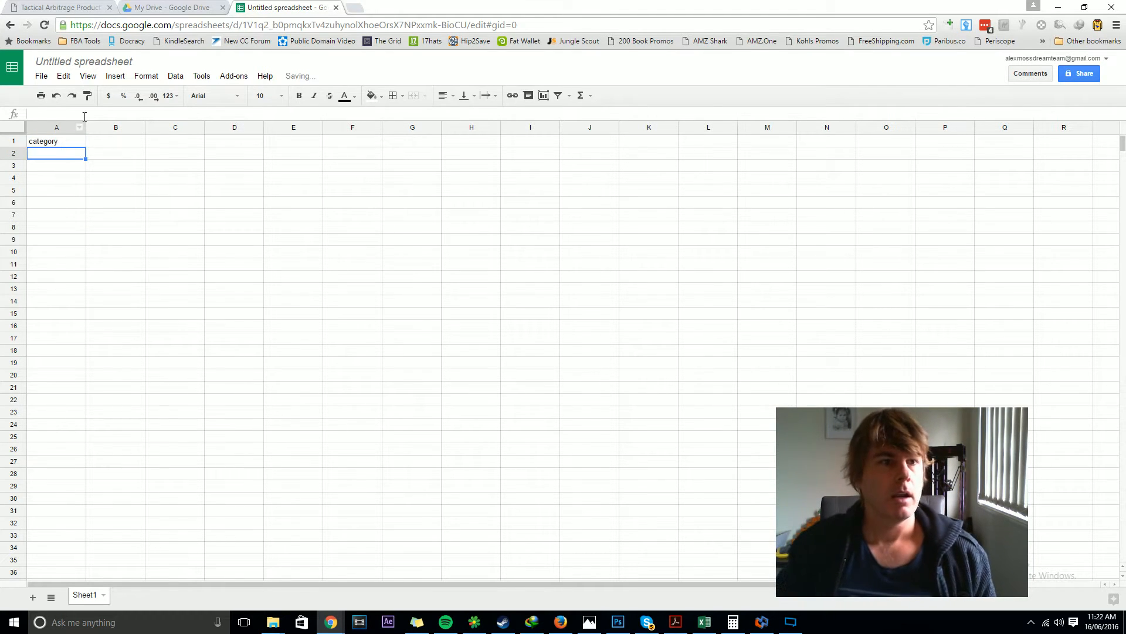
Step: Check the required format, then add the headers start page and last page in cells B1 and C1
left_click(85, 6)
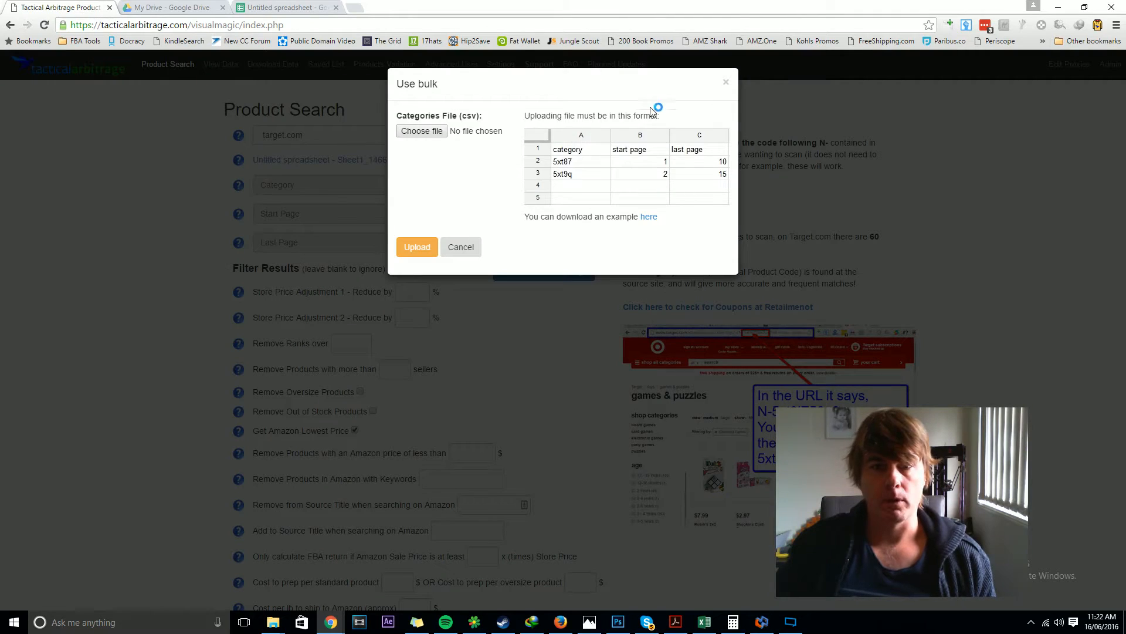
left_click(291, 5)
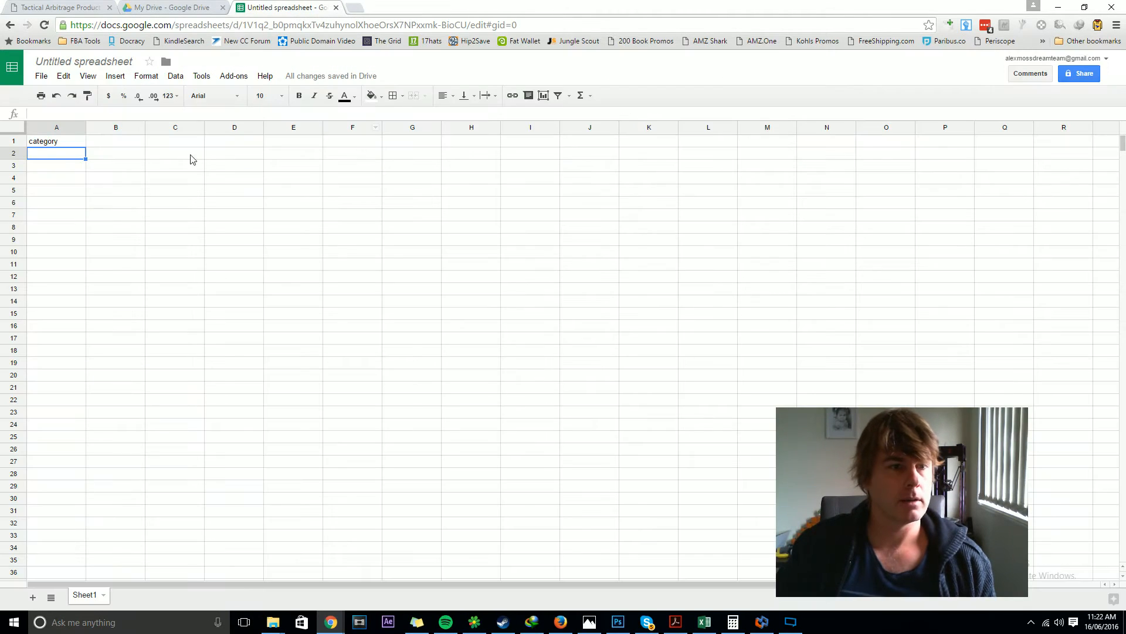
left_click(134, 142)
type("start")
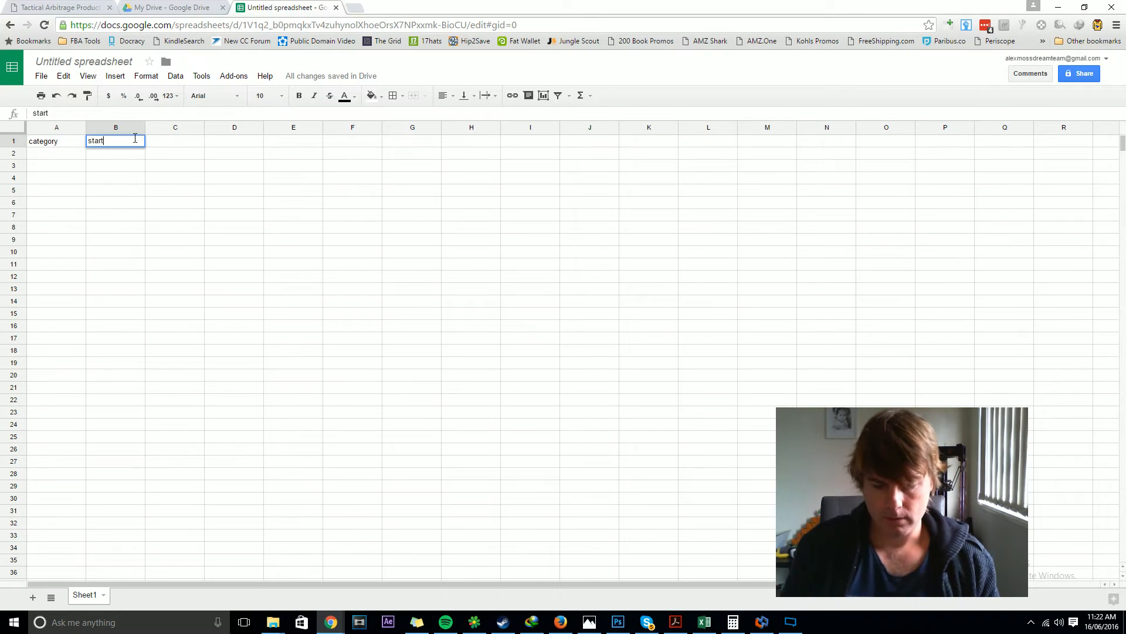
type(" poag")
key("BackSpace")
key("BackSpace")
key("BackSpace")
type("a")
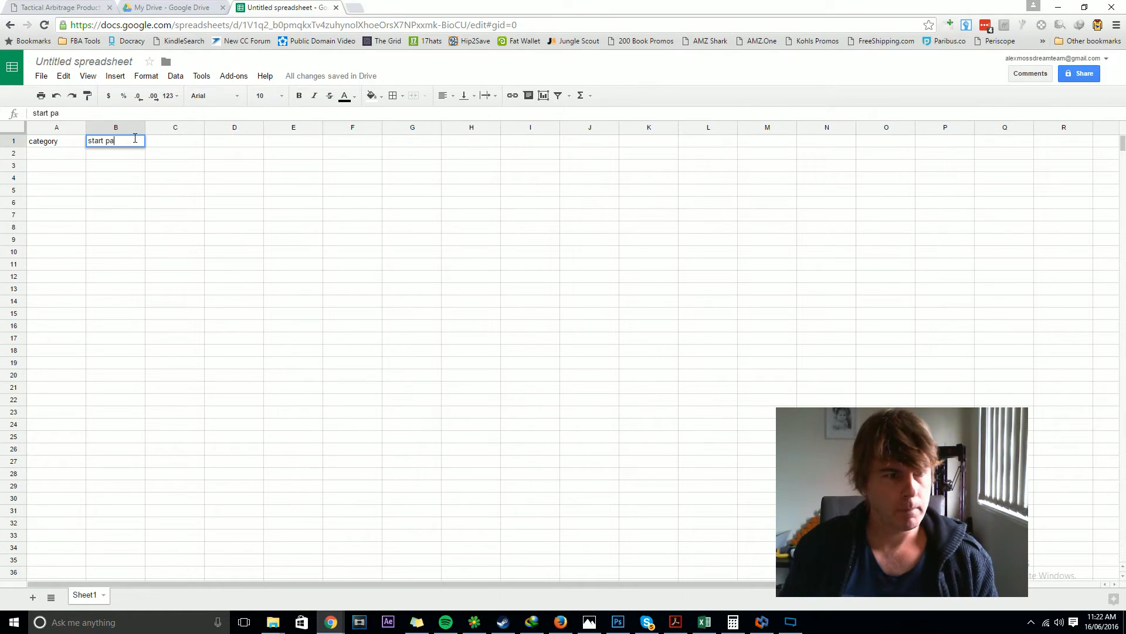
type("ge")
left_click(166, 146)
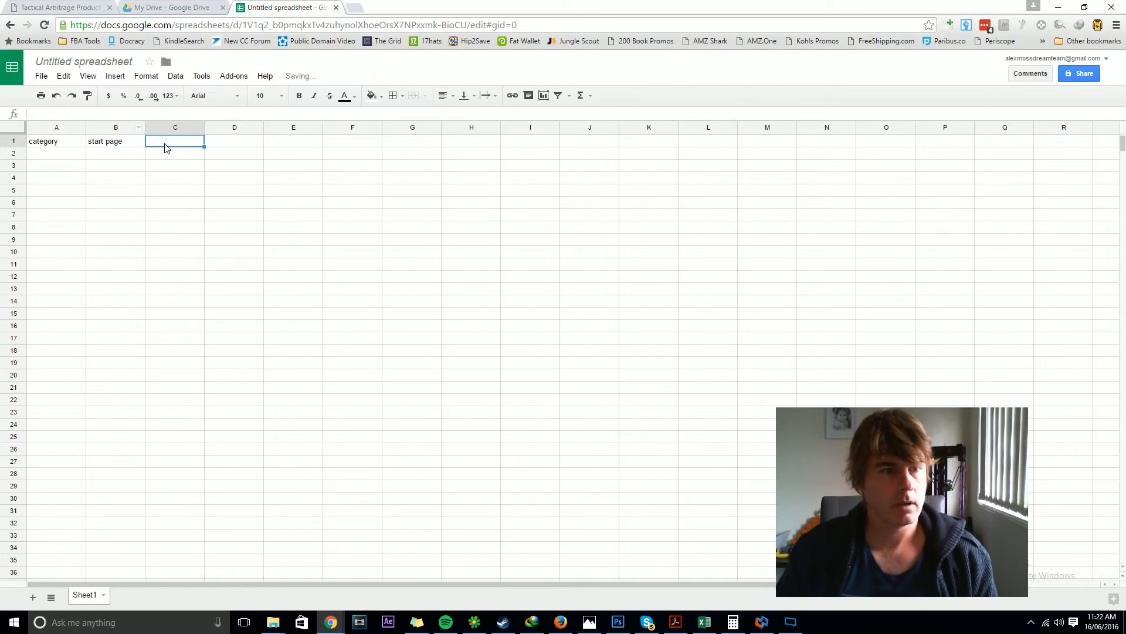
type("last page")
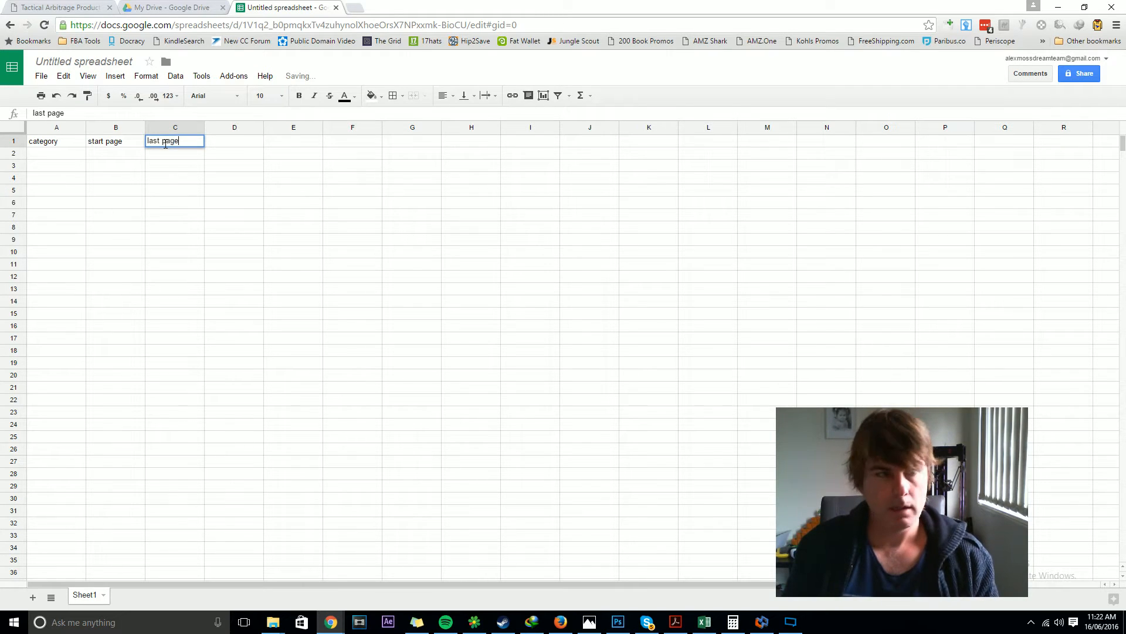
key("Return")
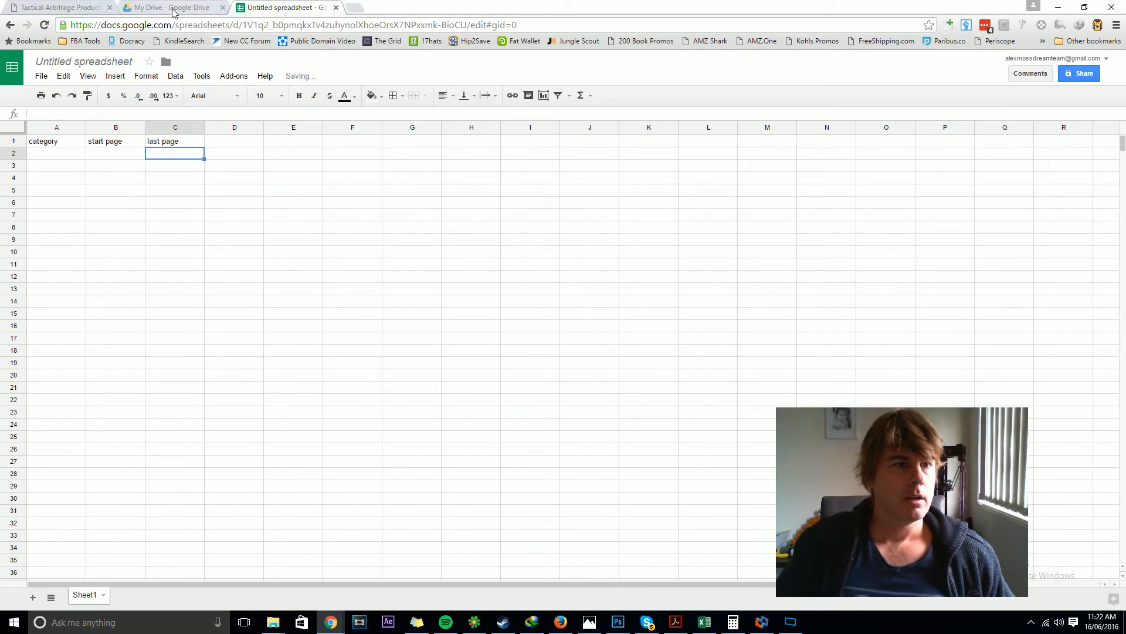
Step: Close the bulk upload dialog and switch the website to explore back to bestbuy.com
left_click(59, 7)
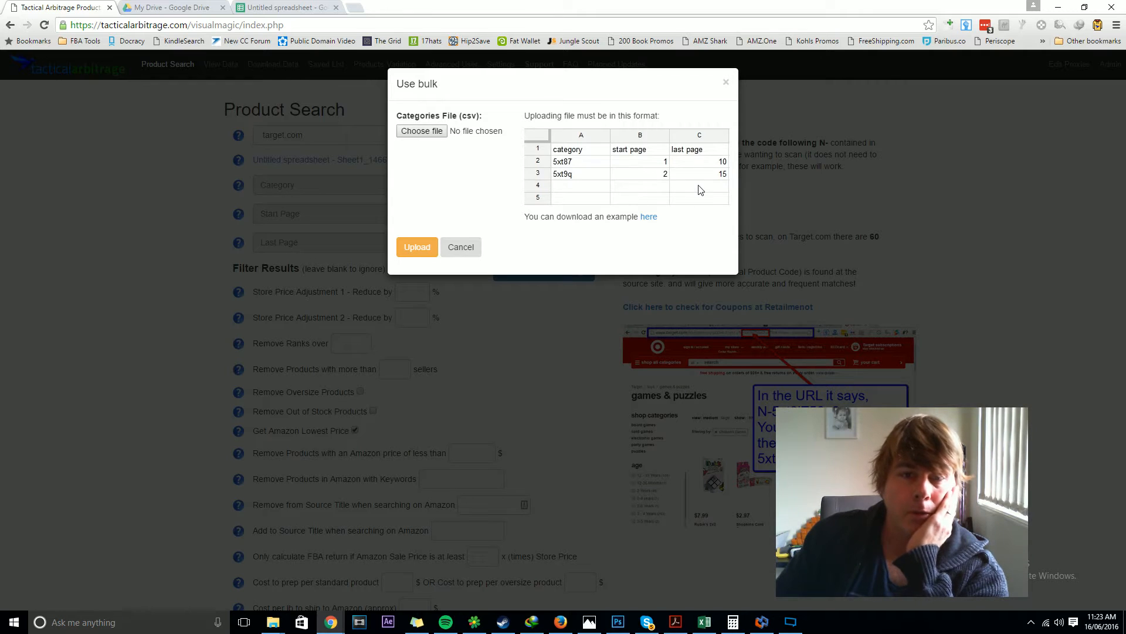
left_click(459, 252)
left_click(420, 138)
scroll(381, 235, "up", 10)
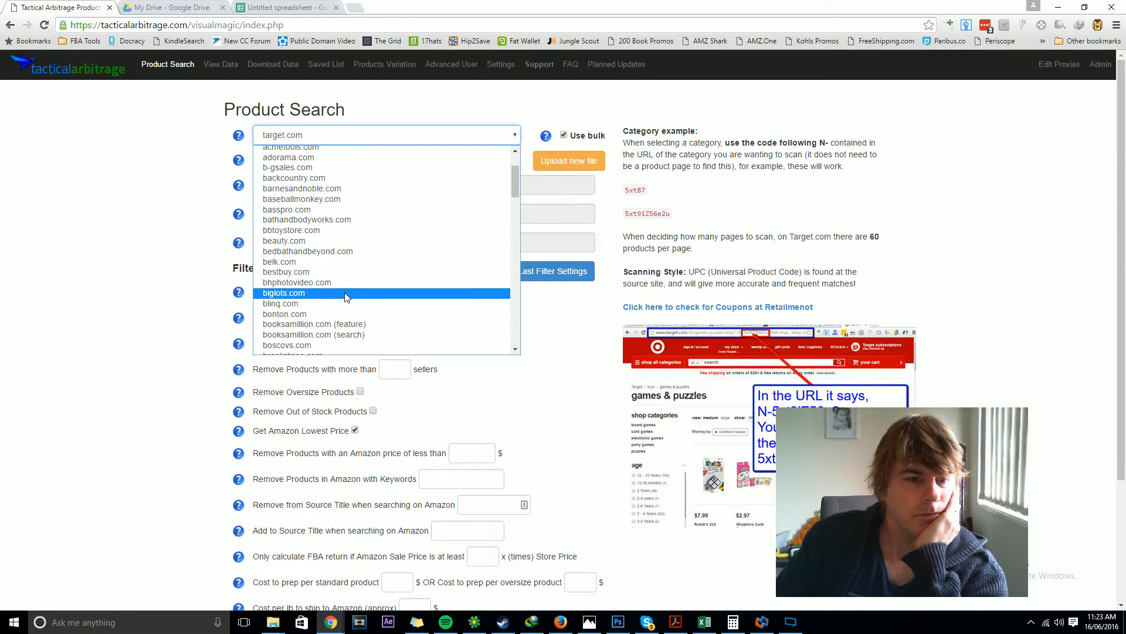
scroll(346, 232, "up", 2)
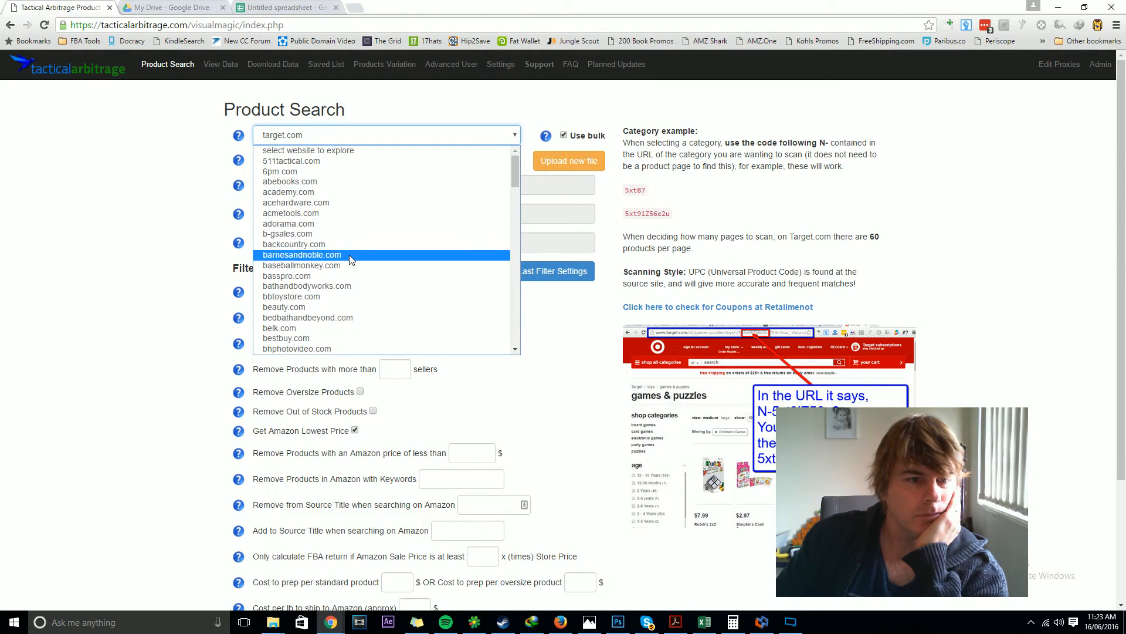
scroll(351, 296, "down", 2)
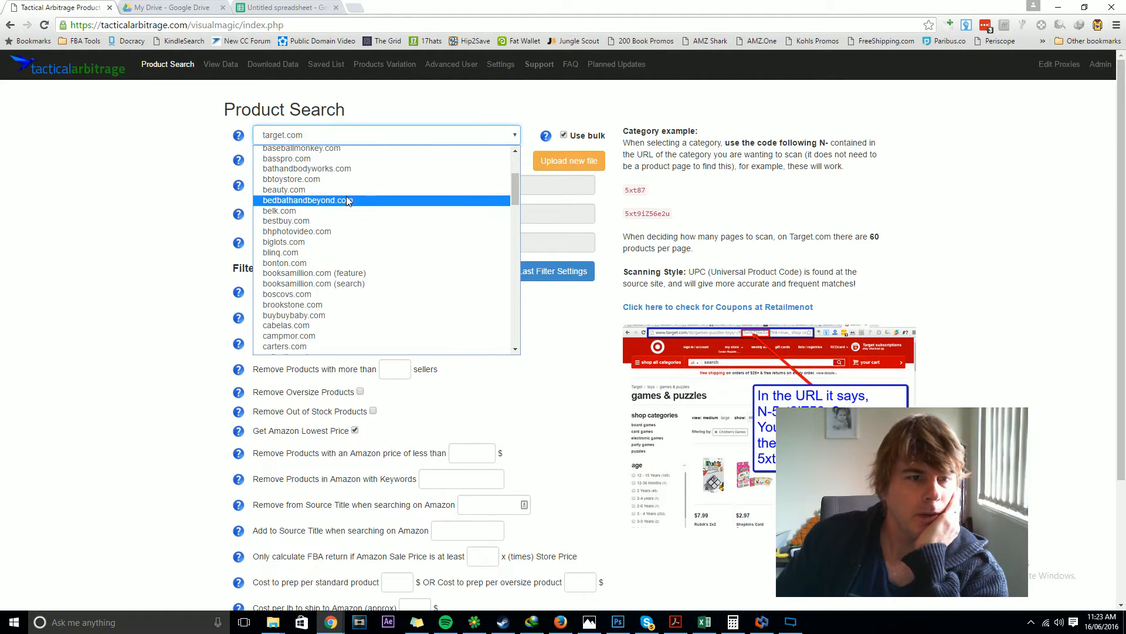
left_click(343, 221)
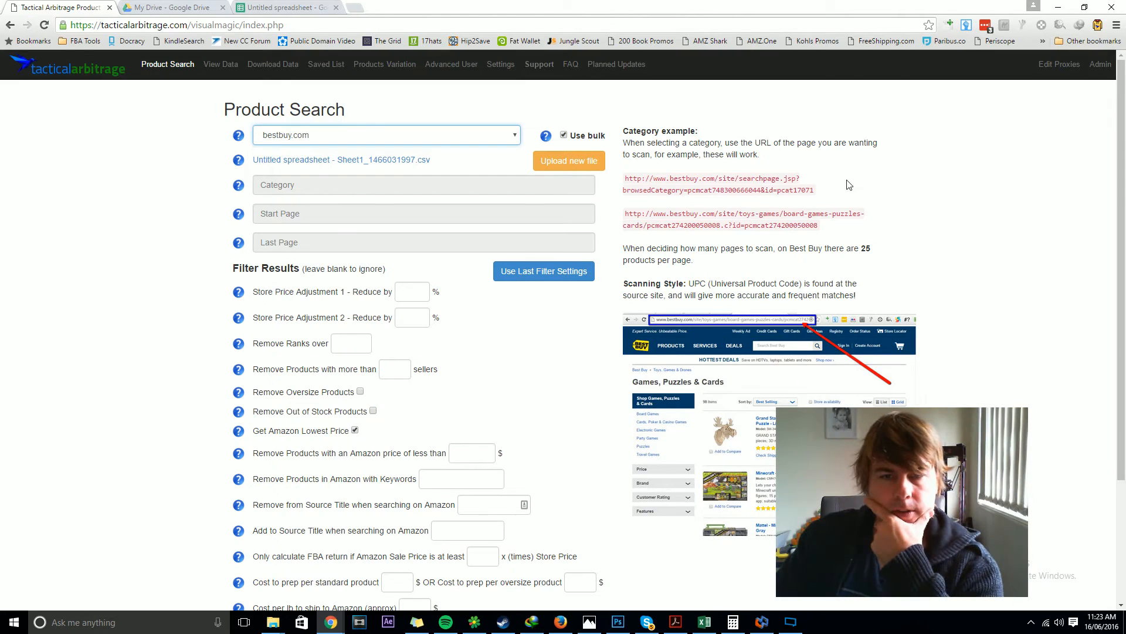
Step: Copy the first Best Buy example category URL and paste it into cell A2 of the spreadsheet
left_click(797, 190)
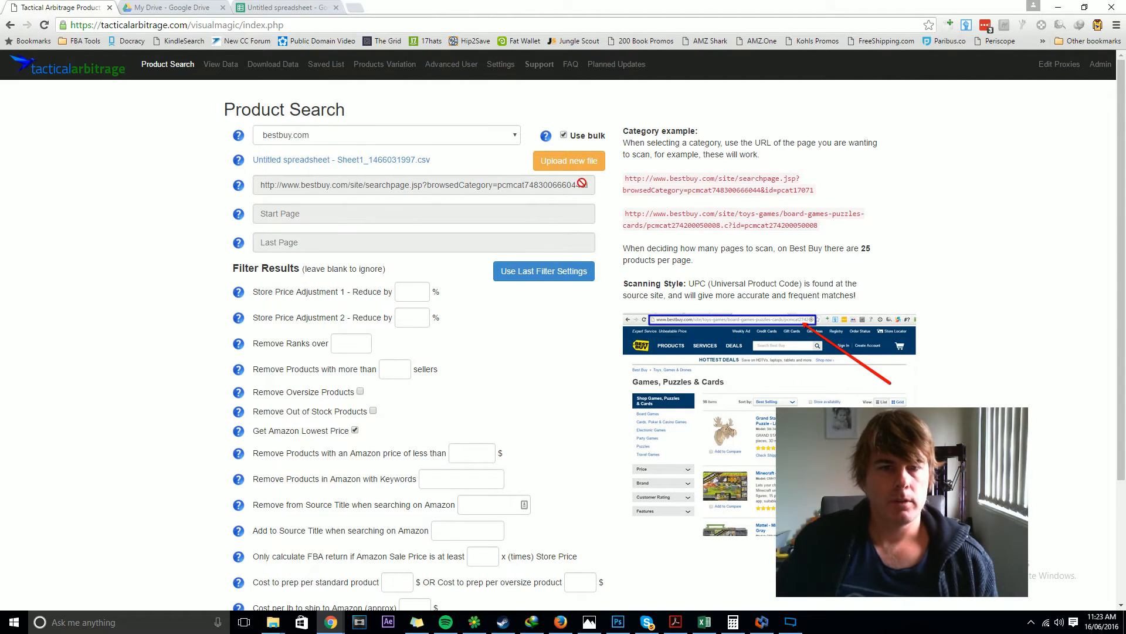
left_click_drag(815, 190, 625, 178)
key("ctrl+c")
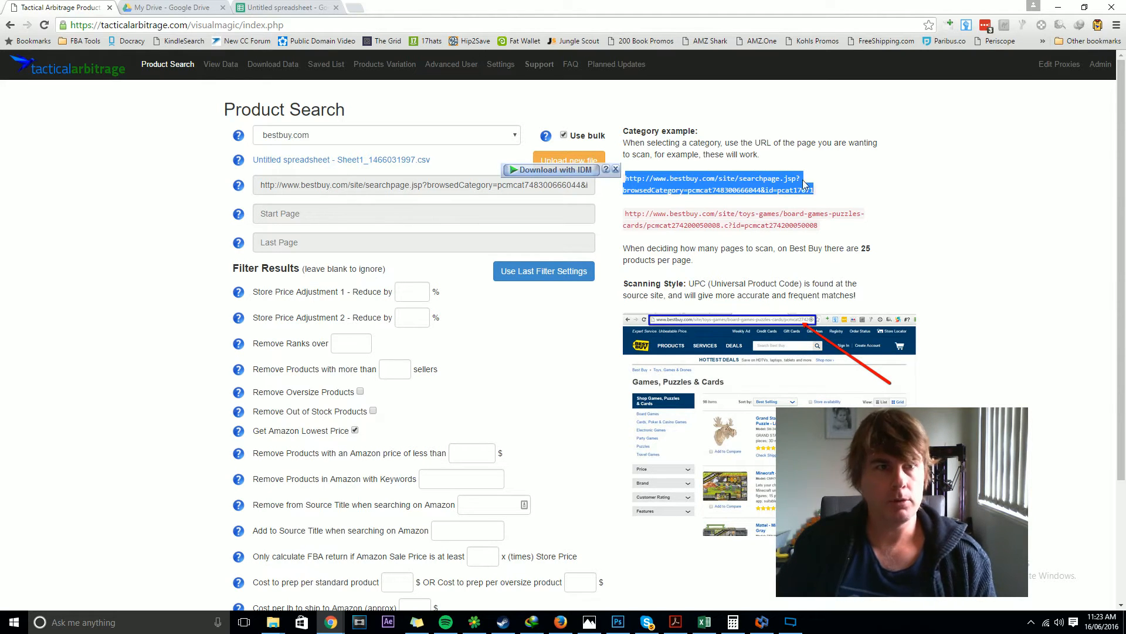
left_click(280, 7)
left_click(42, 154)
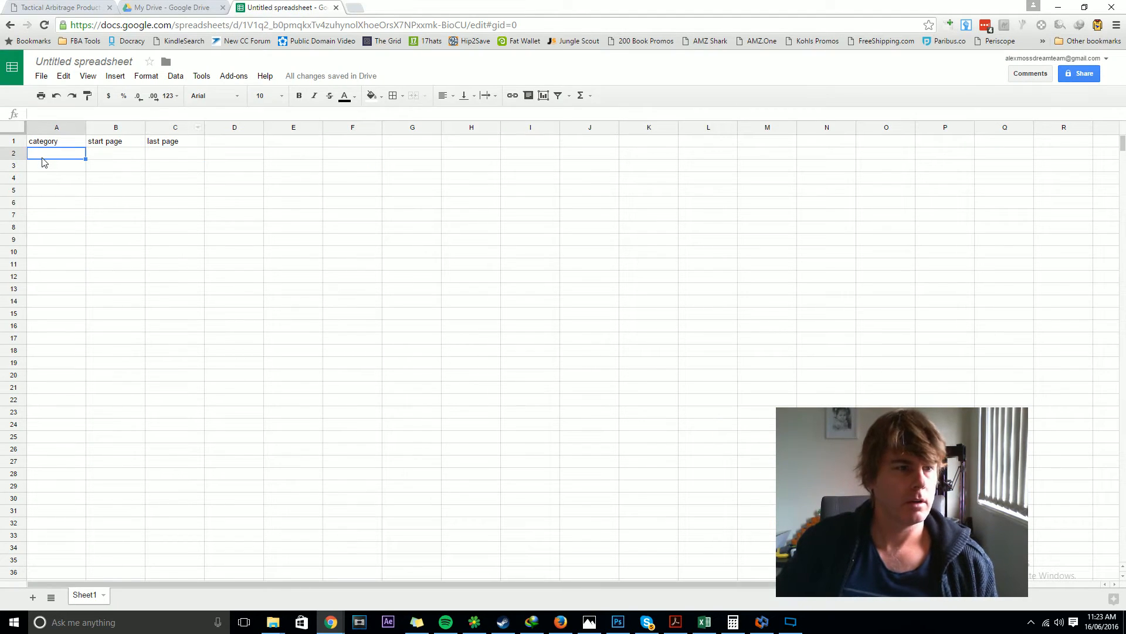
key("ctrl+v")
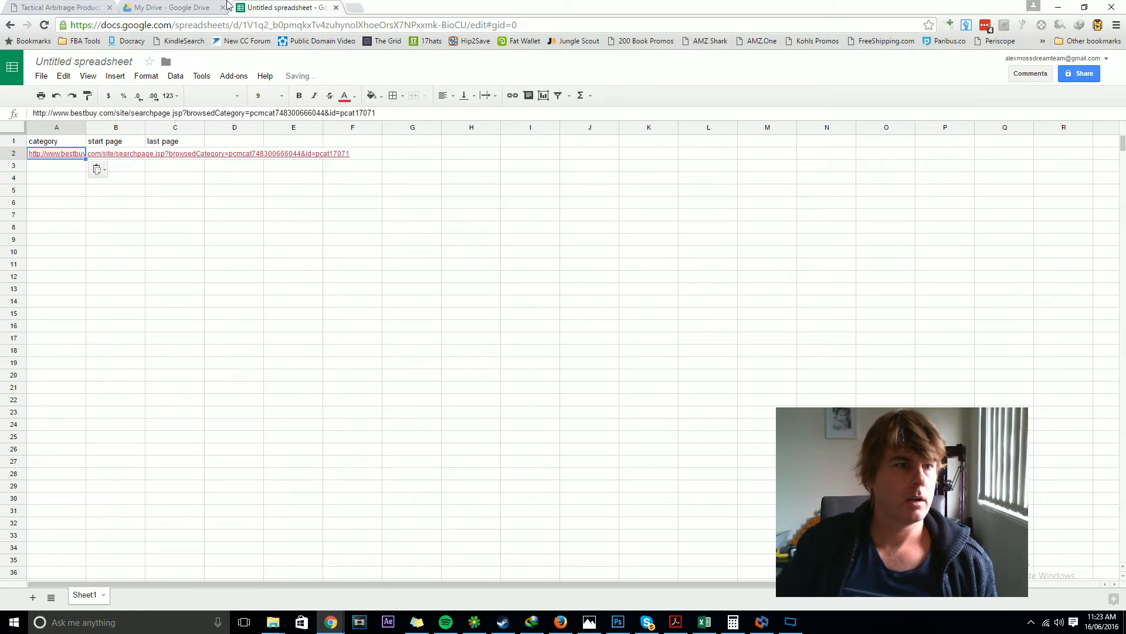
Step: Copy the second Best Buy example category URL and paste it into cell A3
left_click(49, 6)
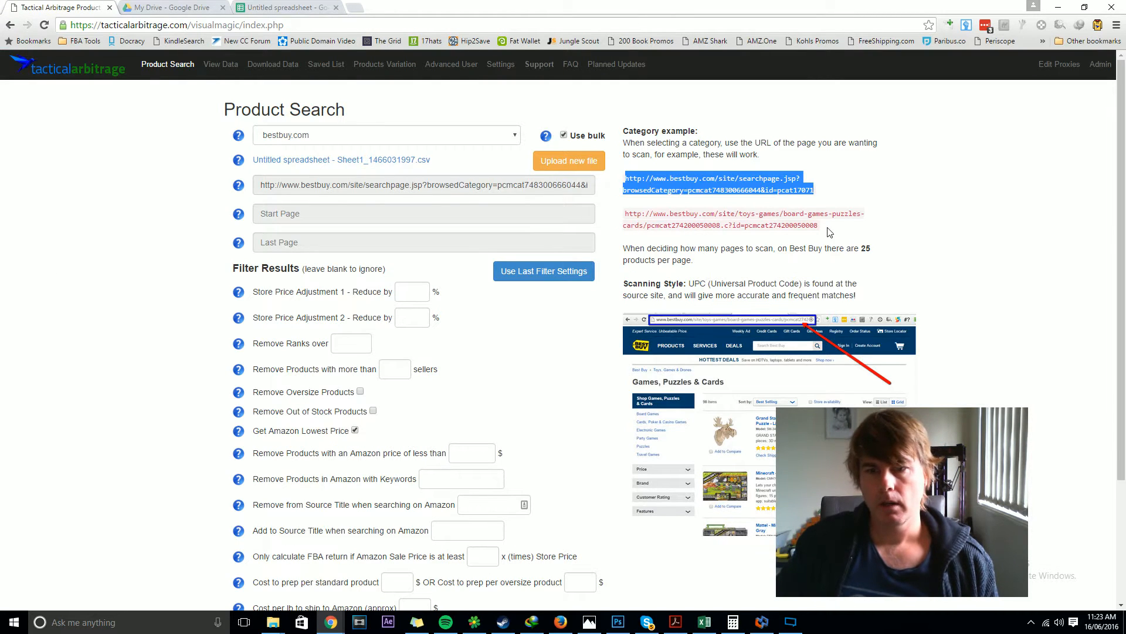
left_click_drag(828, 230, 625, 219)
key("ctrl+c")
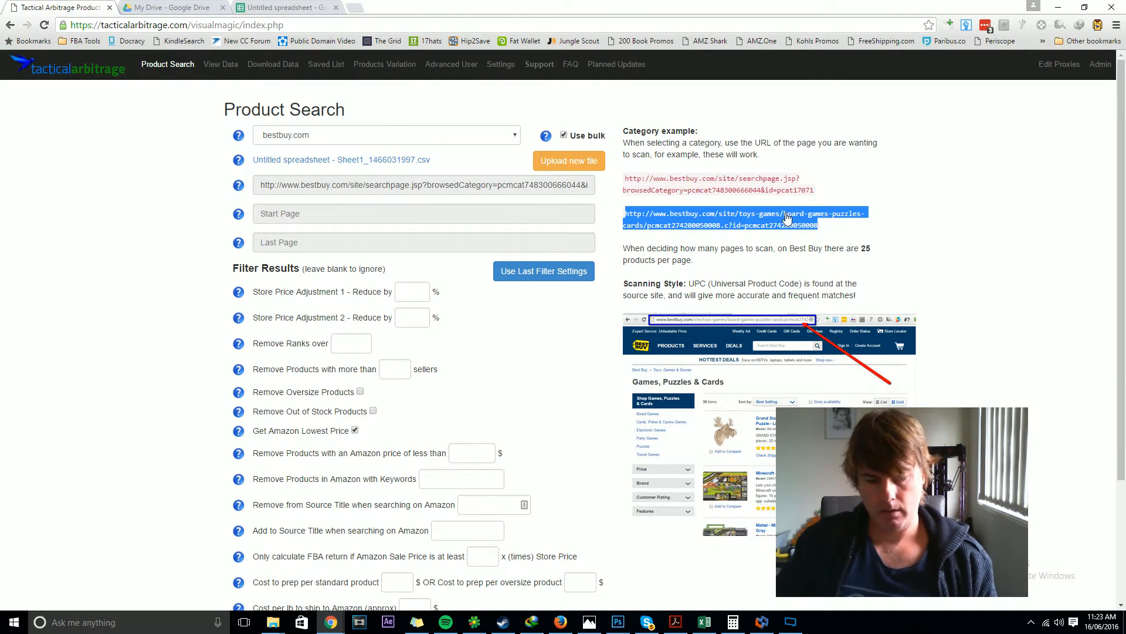
left_click(262, 12)
left_click(65, 172)
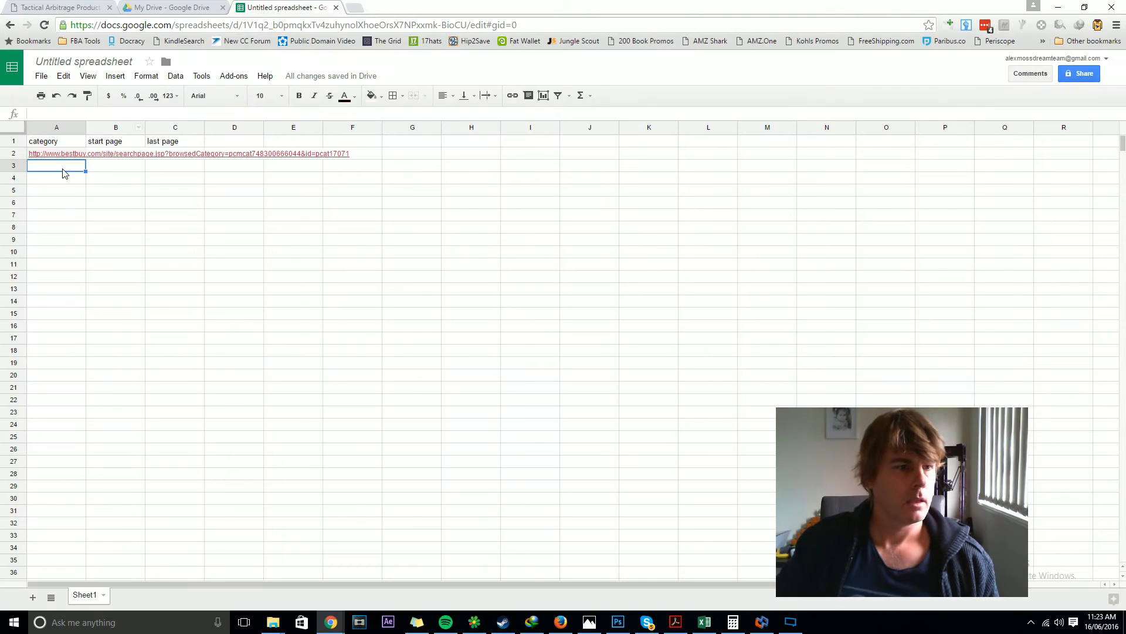
key("ctrl+v")
Step: Widen column A and enter 1 as both start page and last page for the two category rows
left_click_drag(86, 127, 430, 128)
left_click(460, 152)
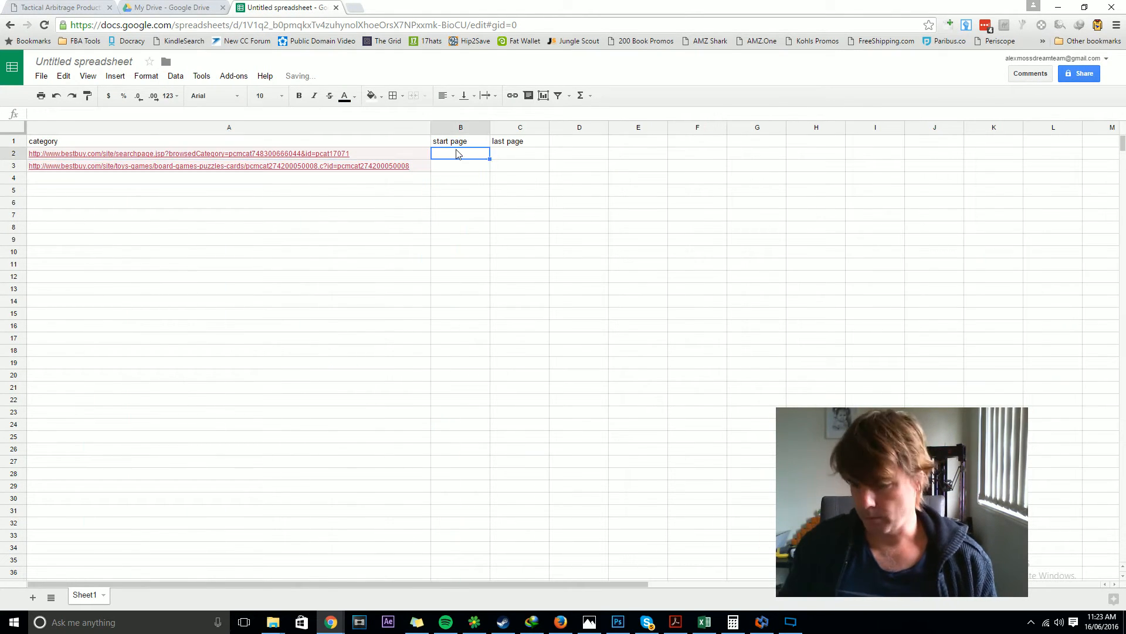
type("1")
key("Tab")
type("1")
key("Tab")
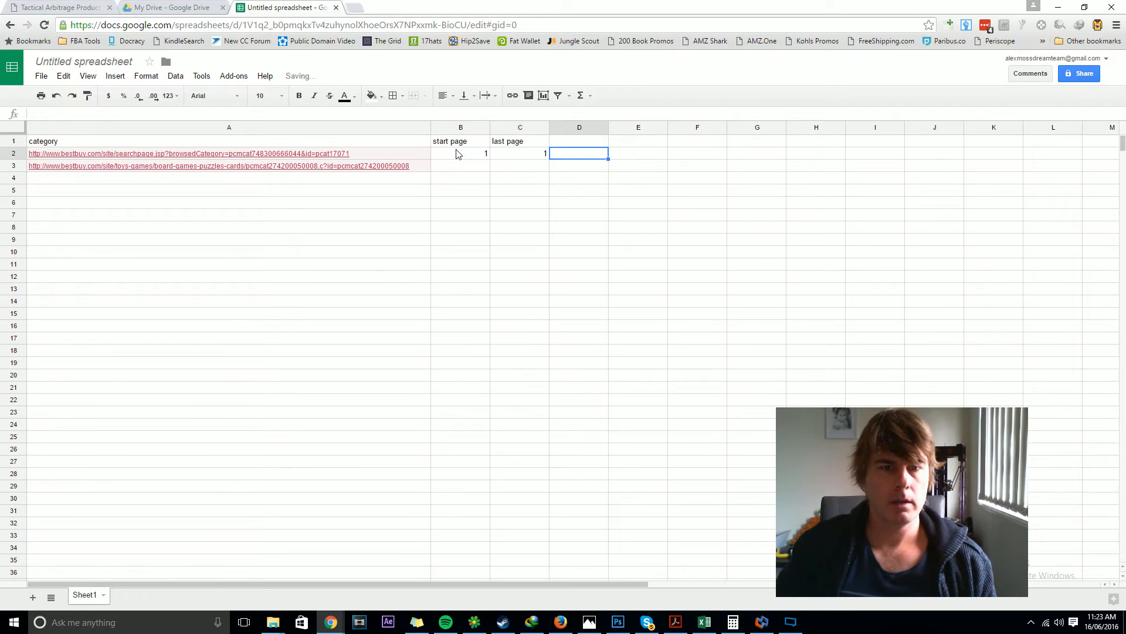
left_click(443, 166)
type("1")
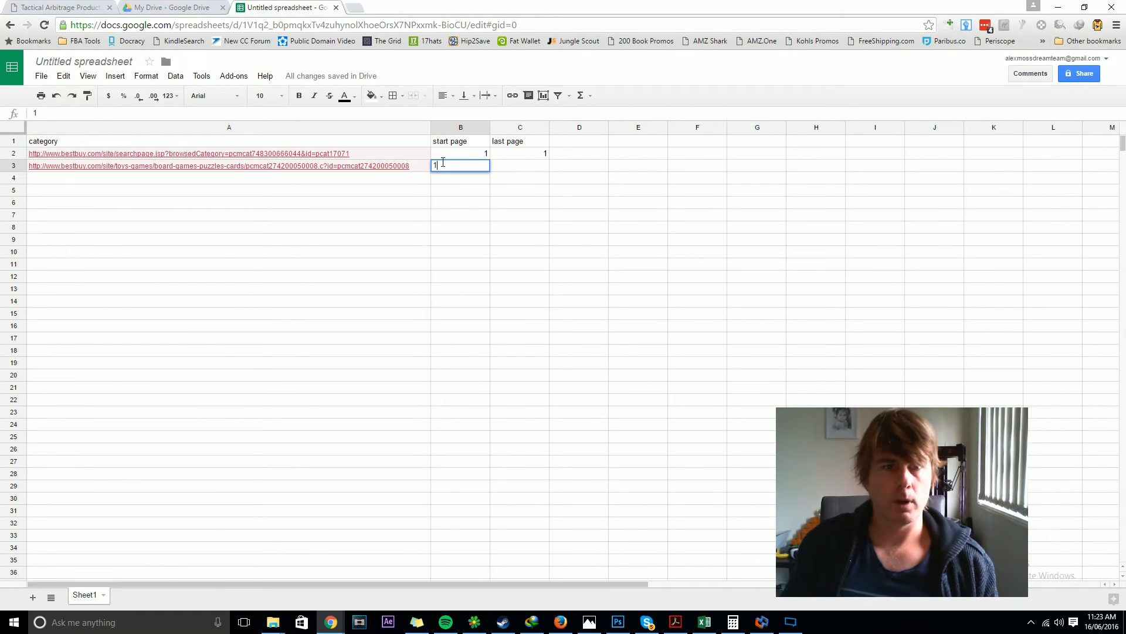
key("Tab")
type("1")
key("Tab")
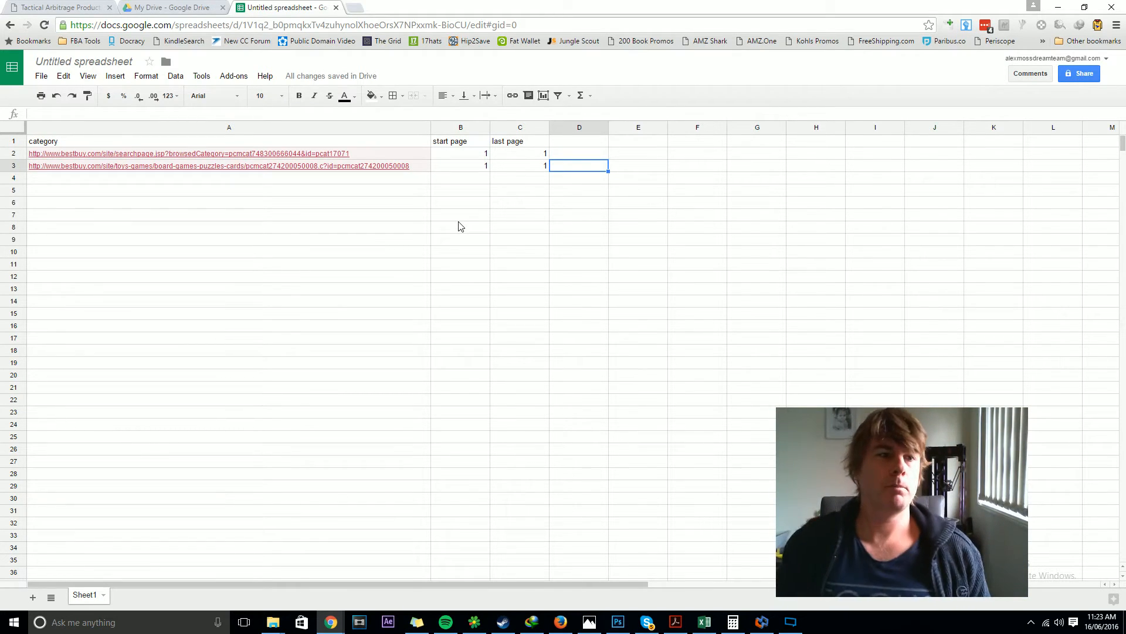
Step: Rename the spreadsheet as Best Buy Bulk
left_click(57, 61)
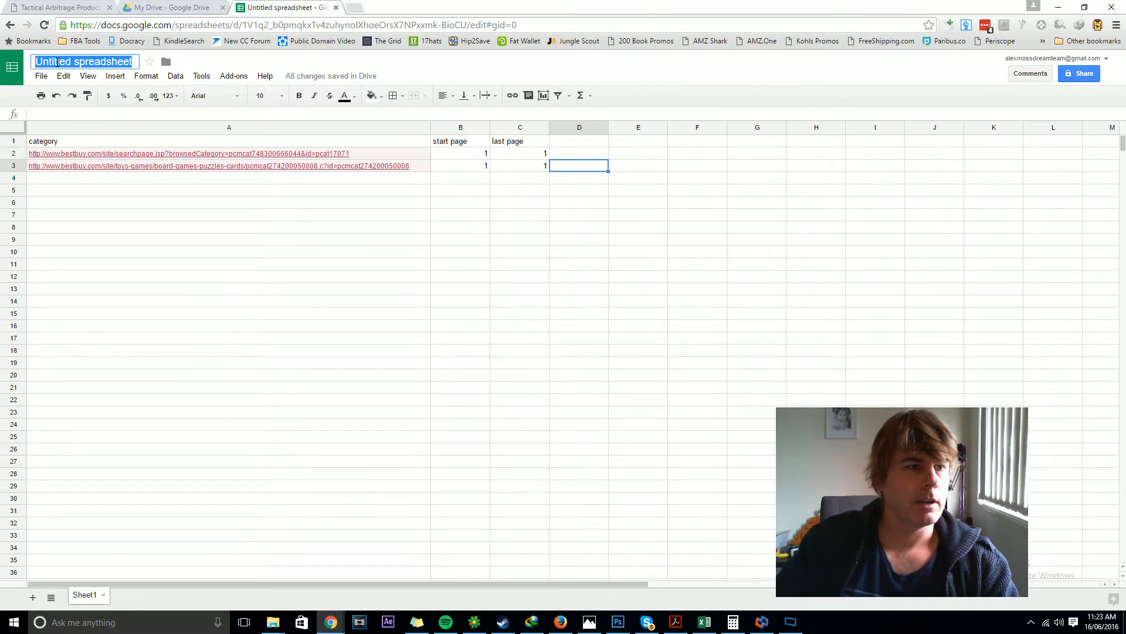
type("Best")
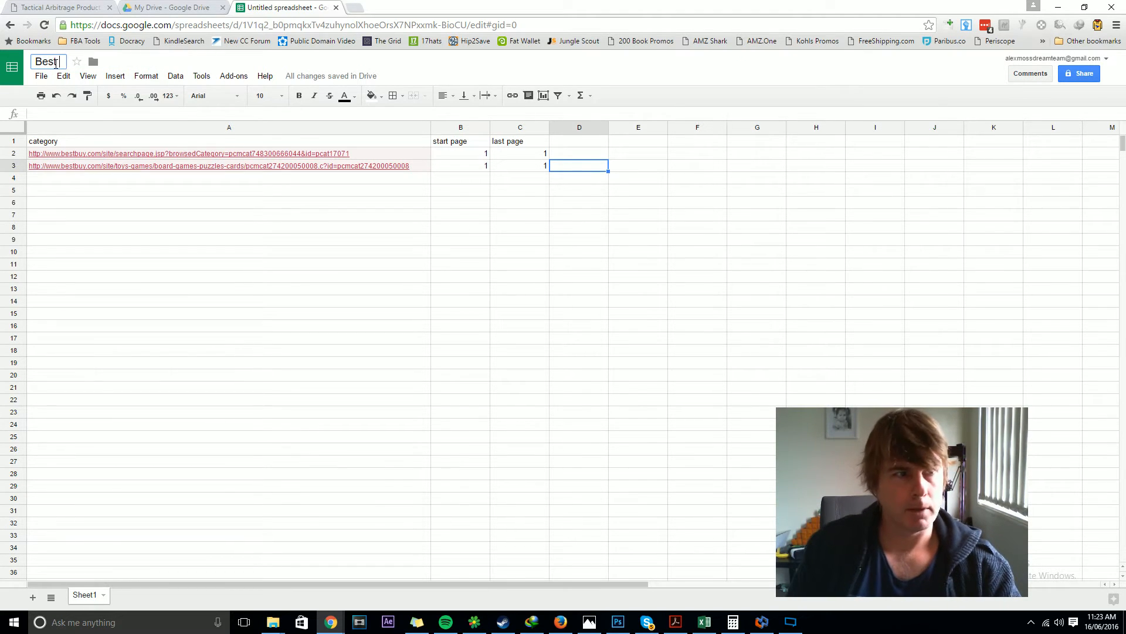
type(" Buy Bulk")
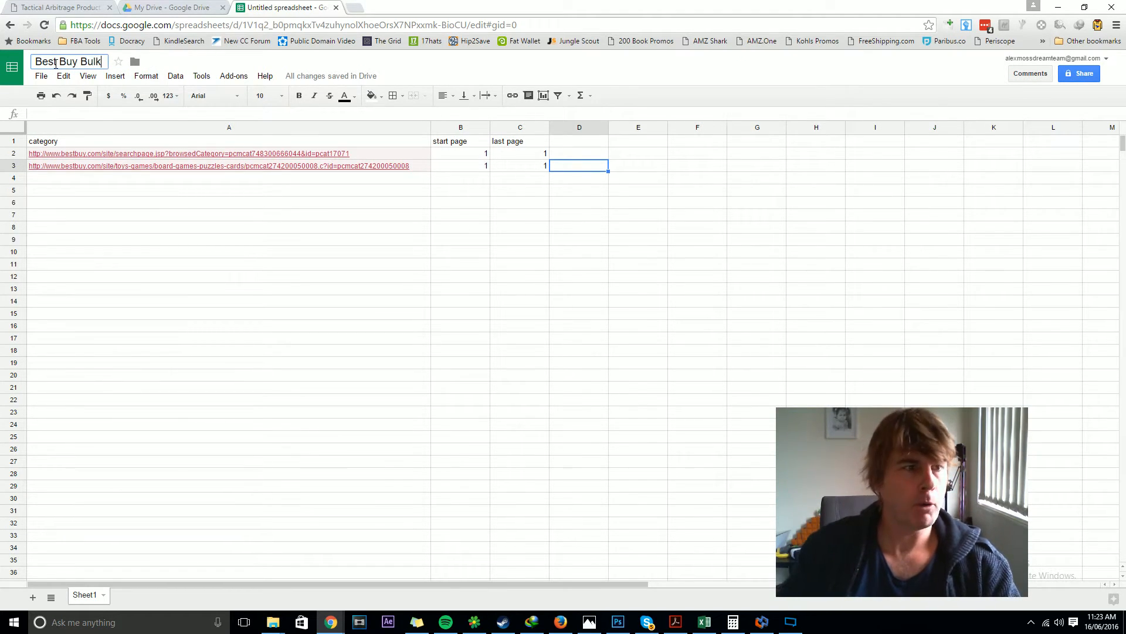
left_click(278, 250)
Step: Download the spreadsheet as a comma-separated values (.csv) file
left_click(41, 77)
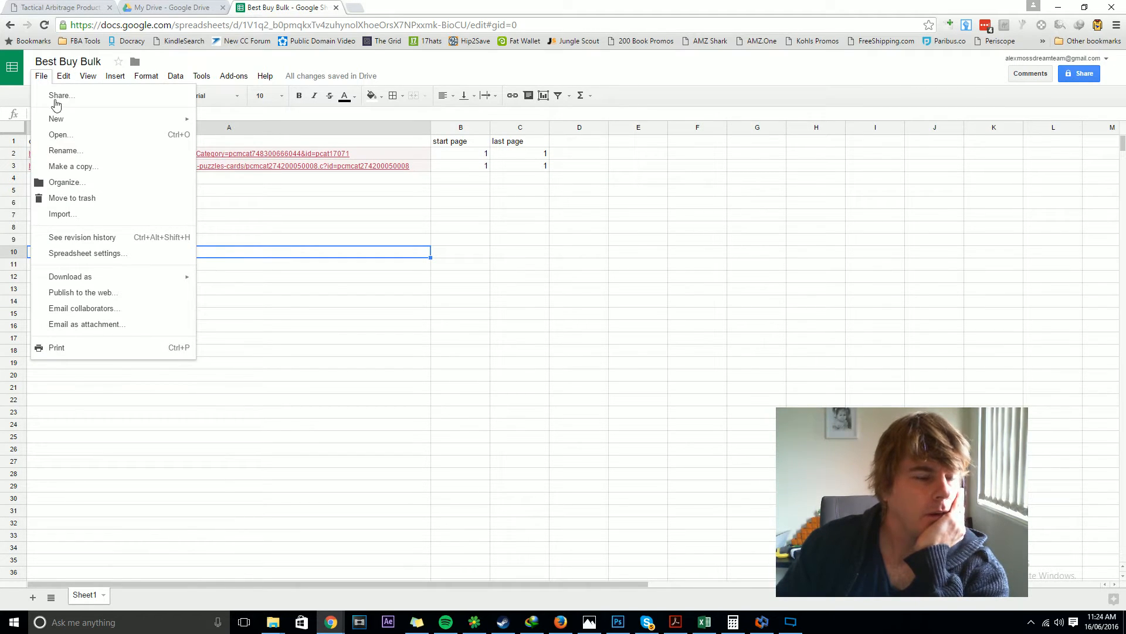
mouse_move(121, 279)
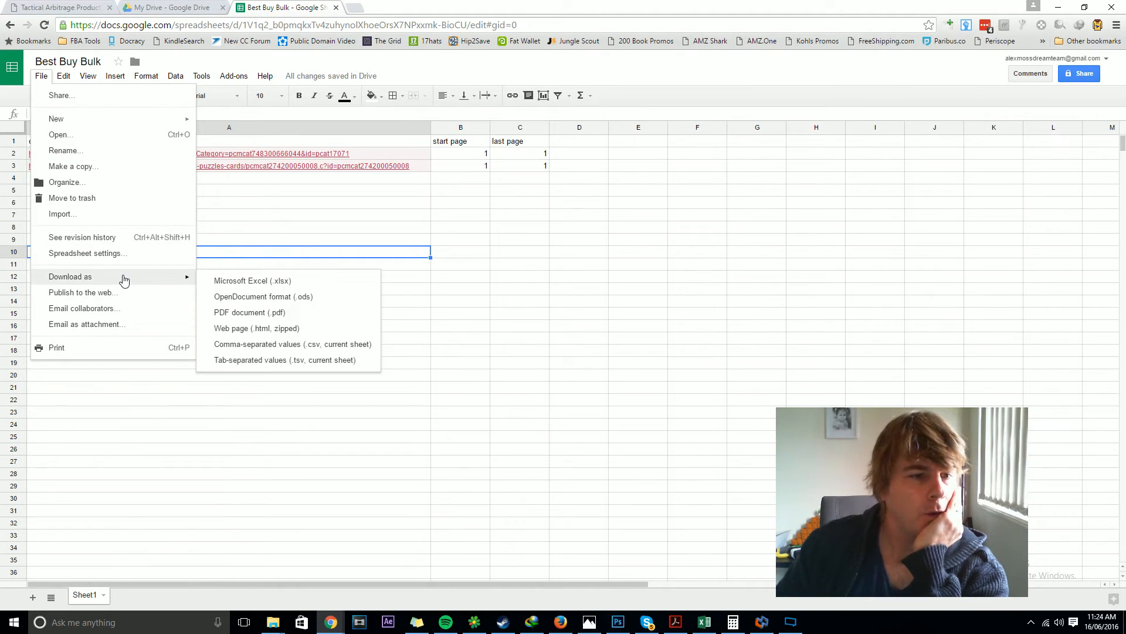
left_click(302, 346)
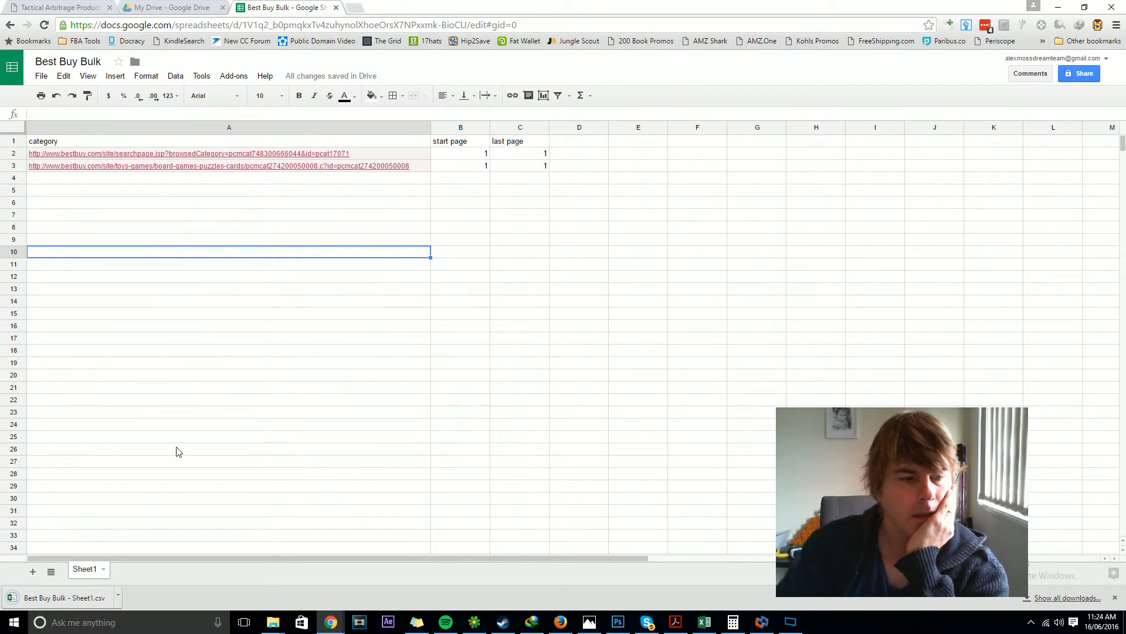
left_click(118, 597)
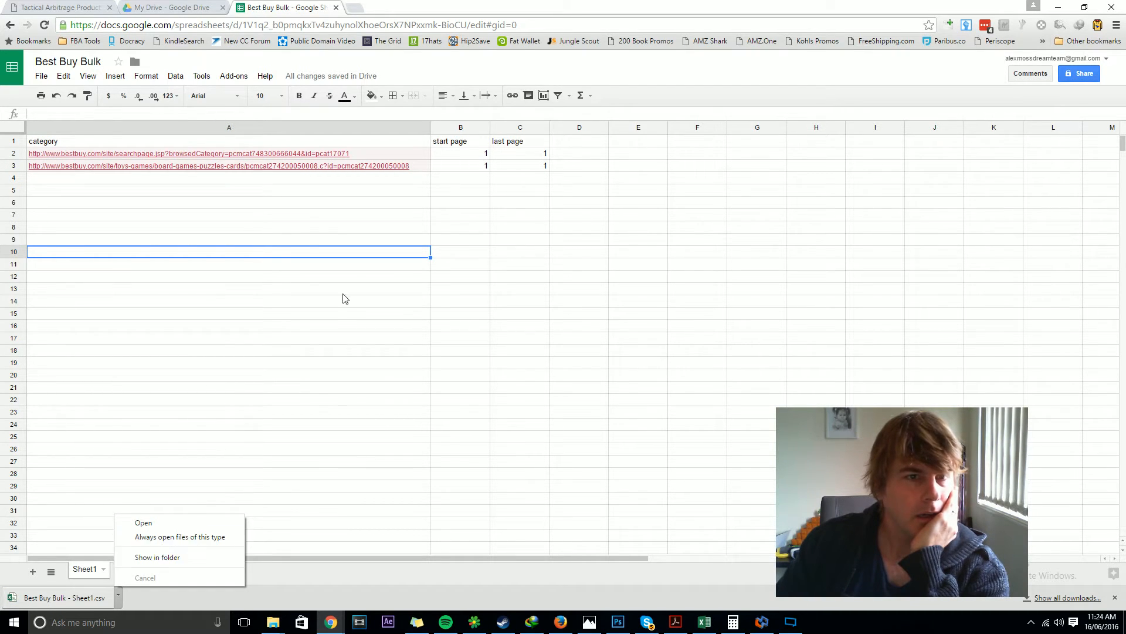
left_click(146, 320)
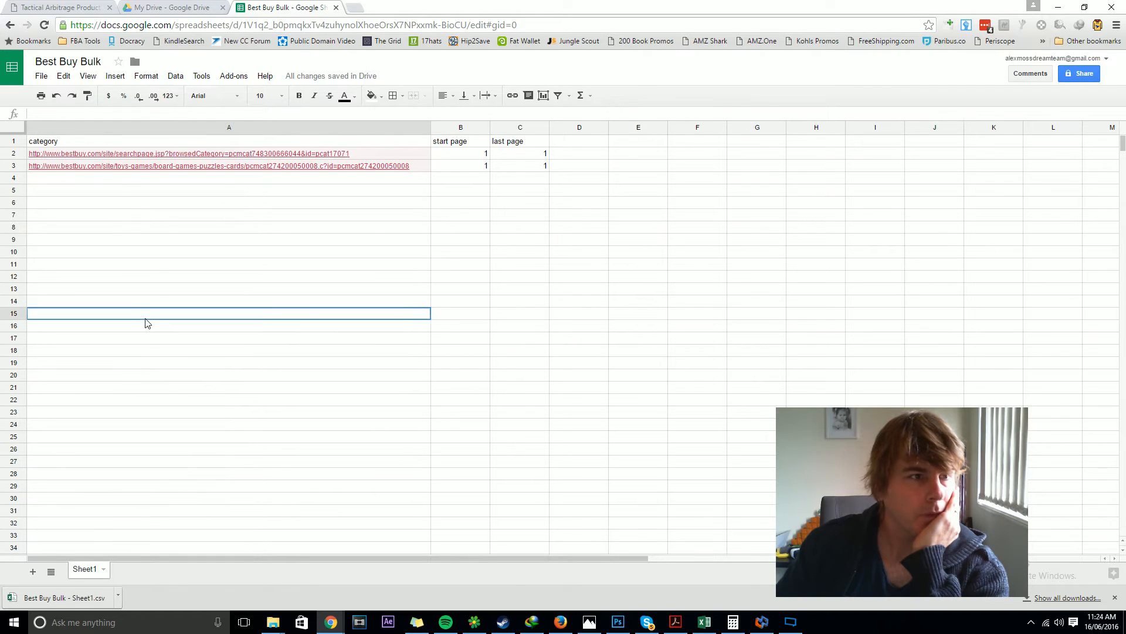
Step: Upload the Best Buy Bulk - Sheet1.csv file as the categories file in Tactical Arbitrage's bulk upload
left_click(72, 5)
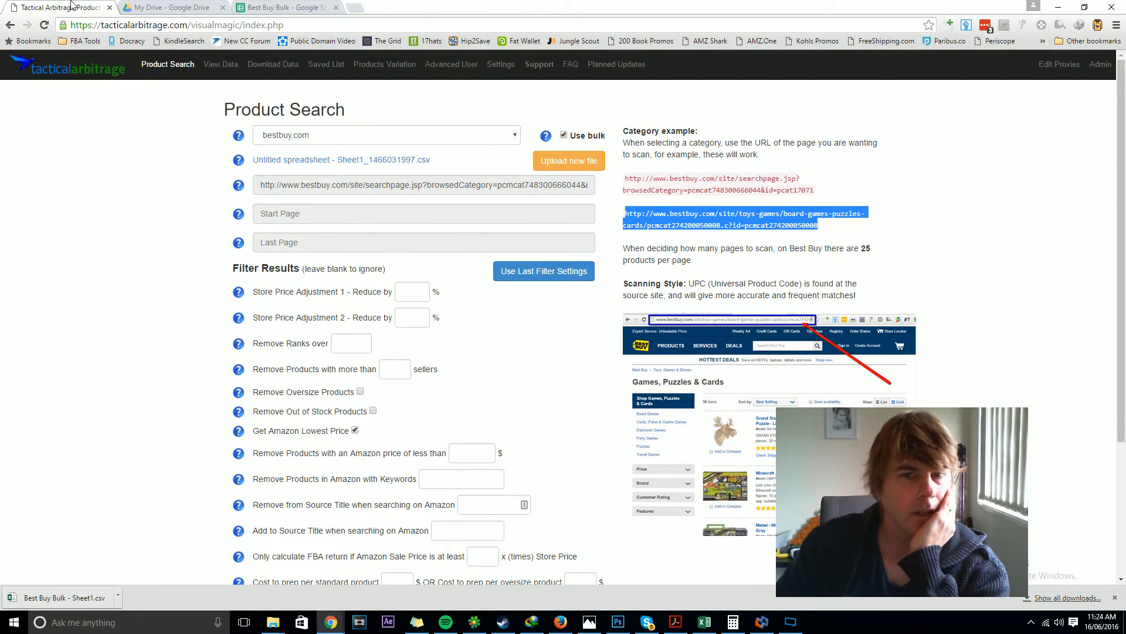
left_click(566, 165)
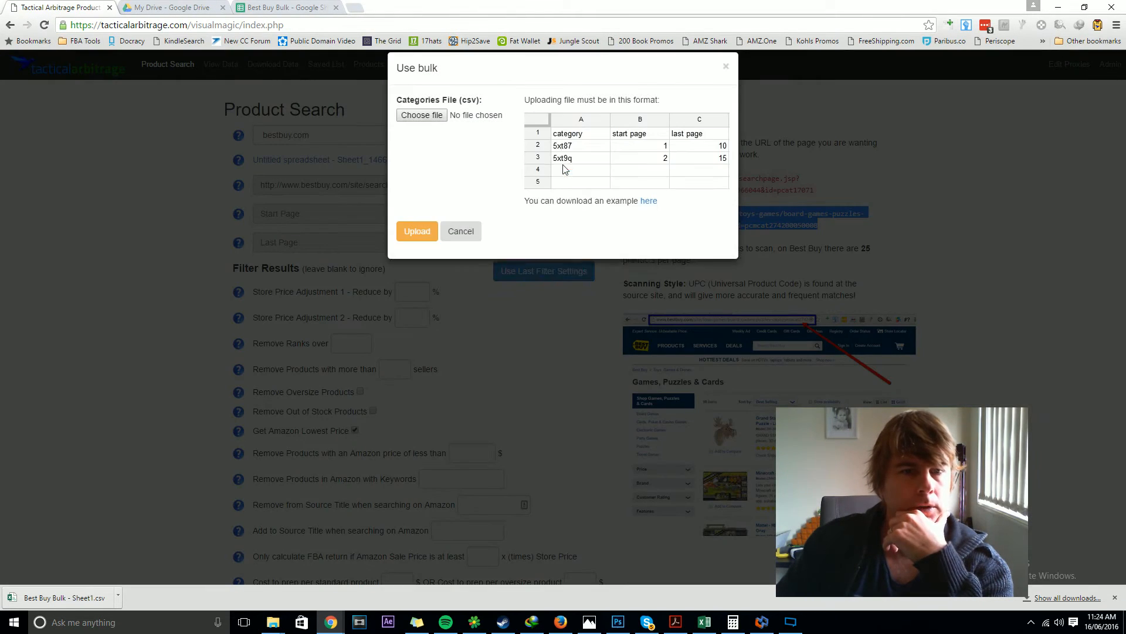
left_click(427, 130)
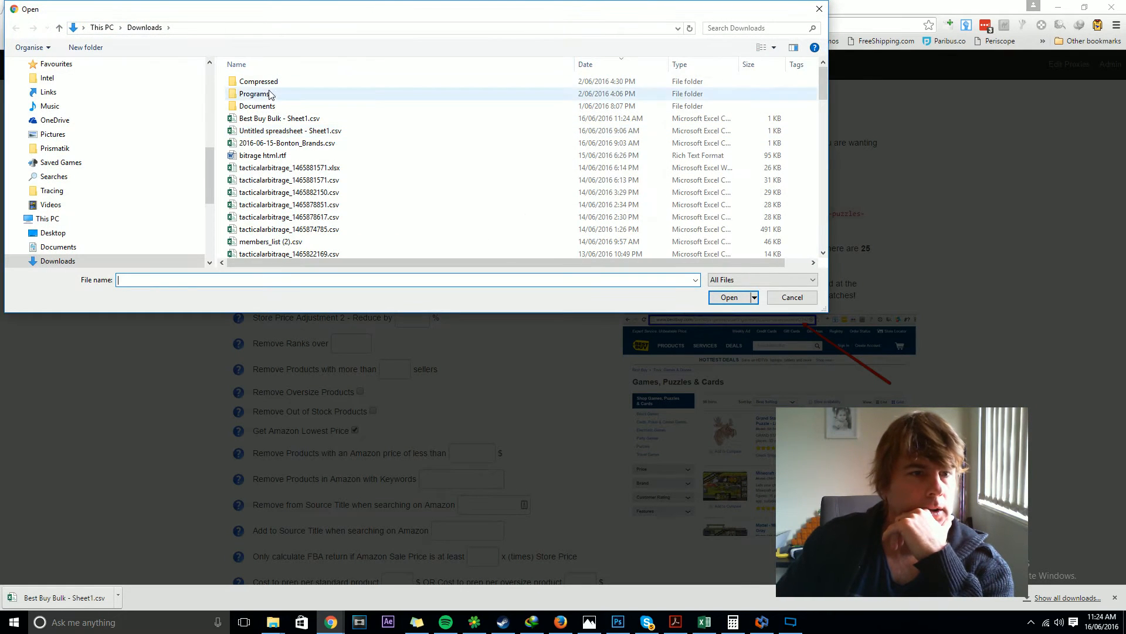
left_click(272, 120)
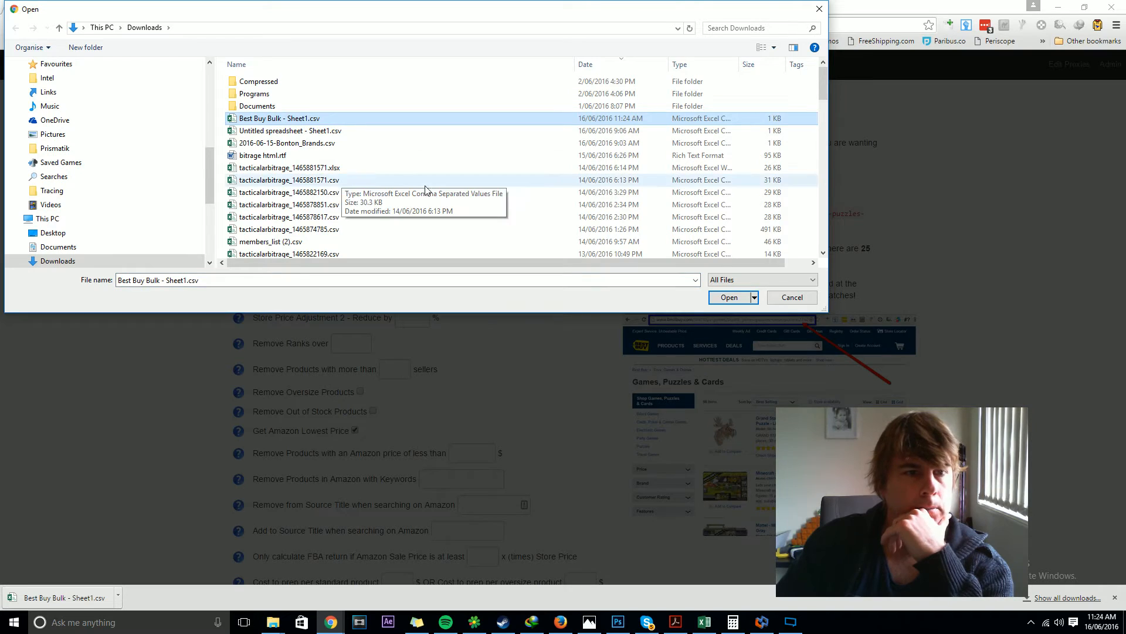
left_click(729, 298)
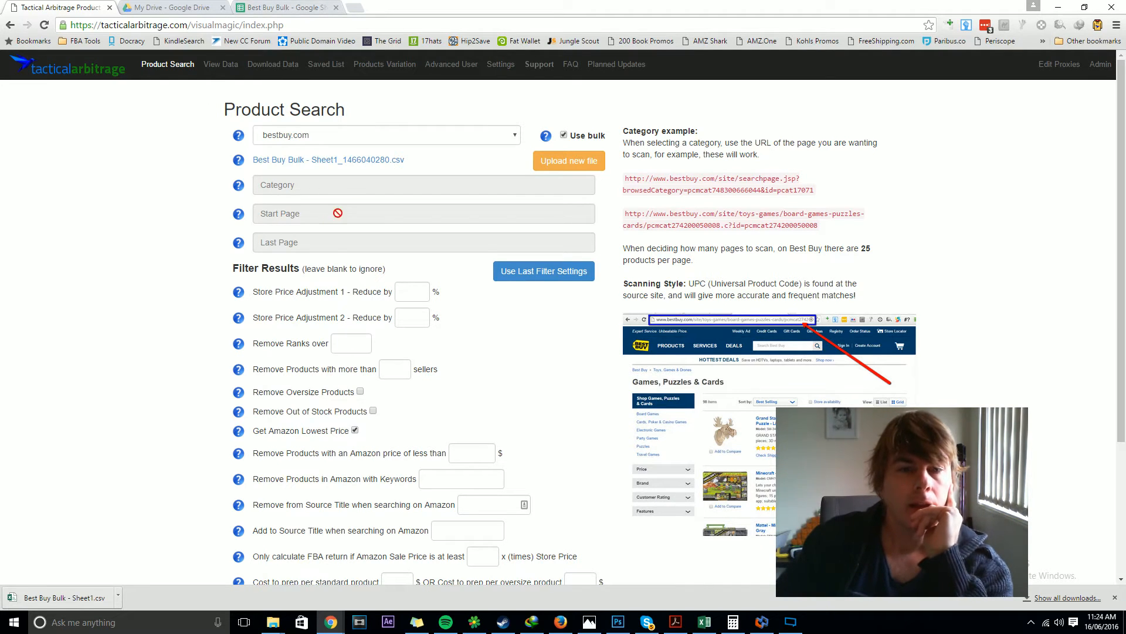
left_click(287, 137)
left_click(287, 137)
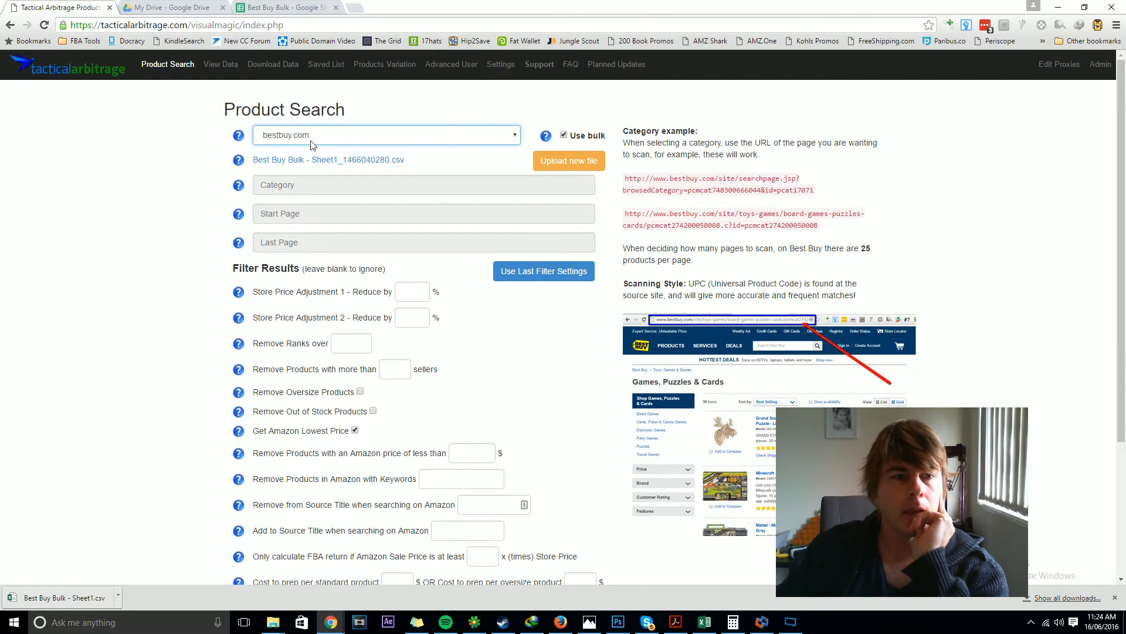
left_click(313, 188)
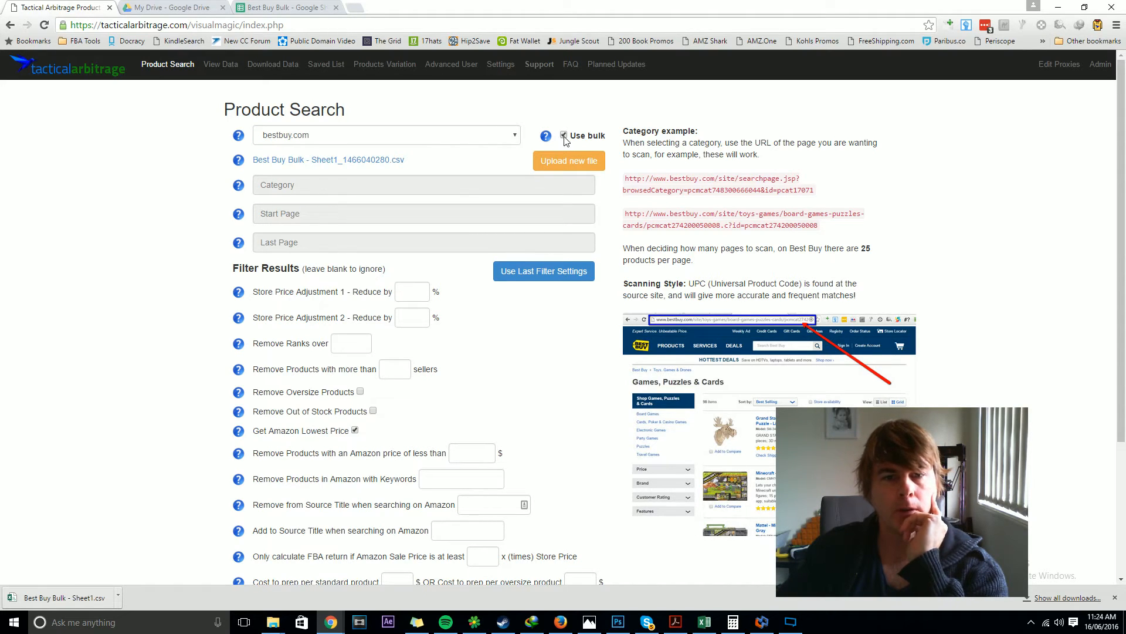
Step: Submit the bulk bestbuy.com product search with all filter fields left blank
scroll(205, 215, "down", 2)
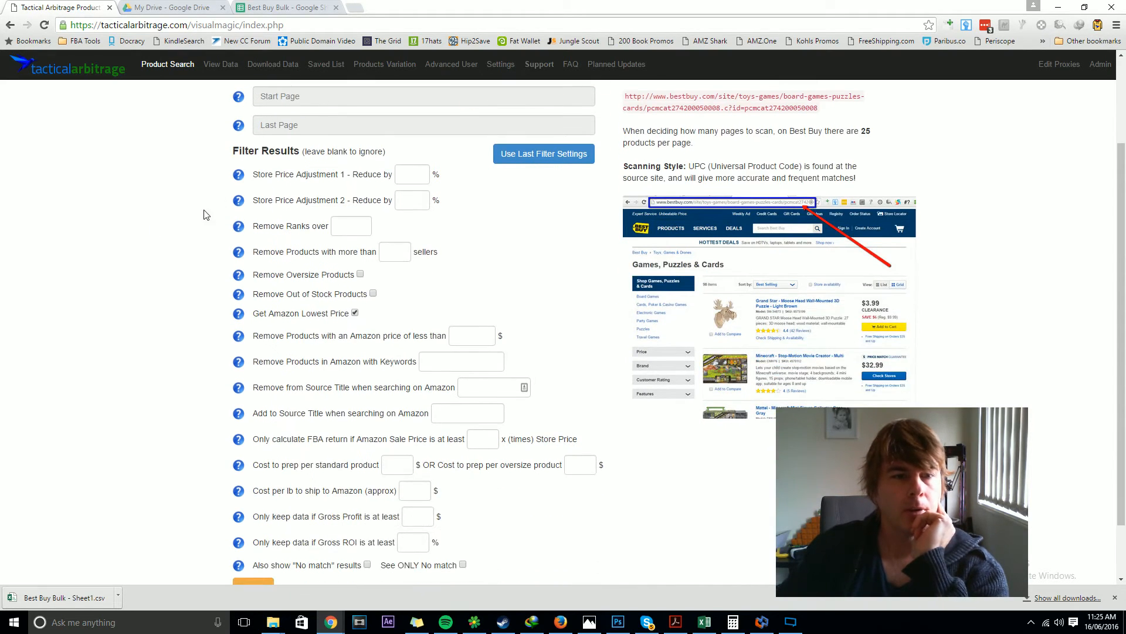
left_click(405, 173)
left_click(411, 201)
left_click(359, 225)
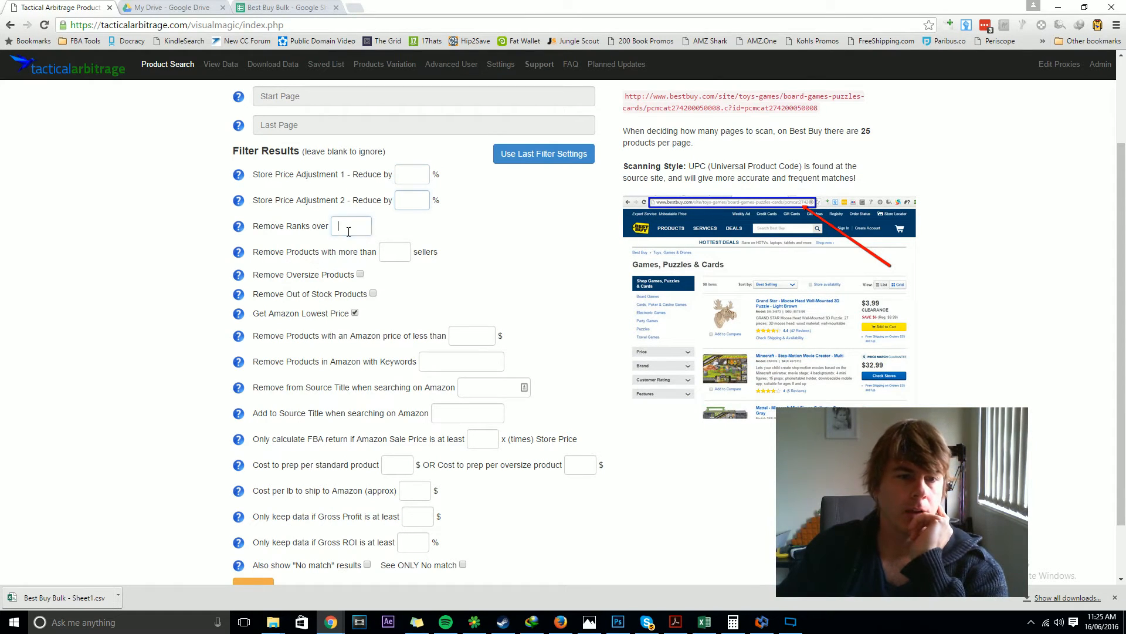
scroll(342, 445, "down", 2)
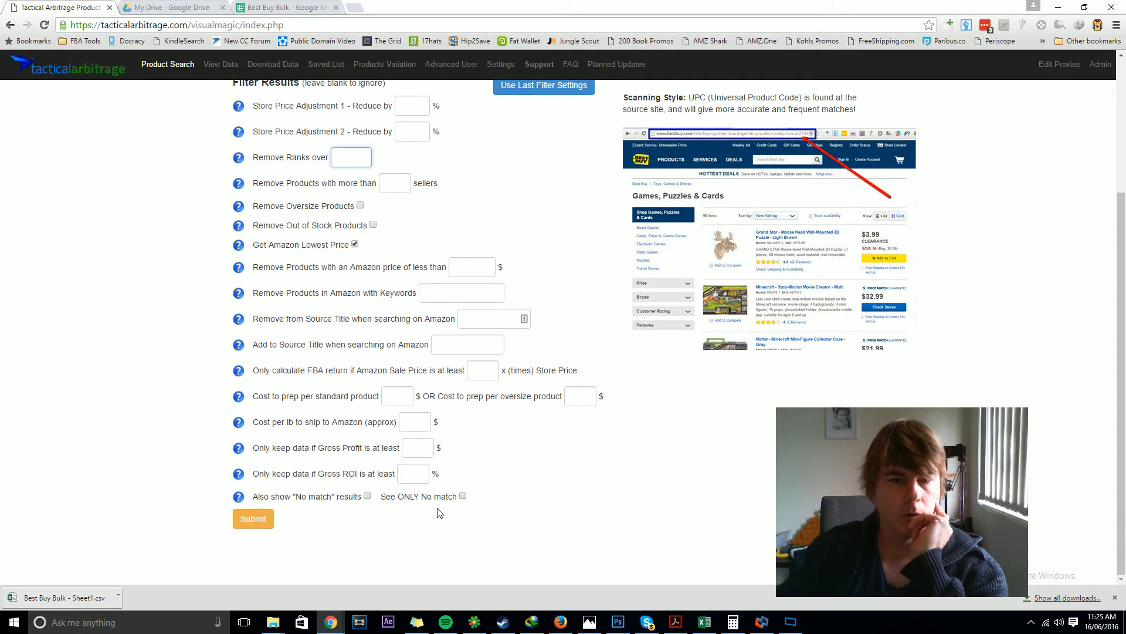
scroll(550, 480, "up", 3)
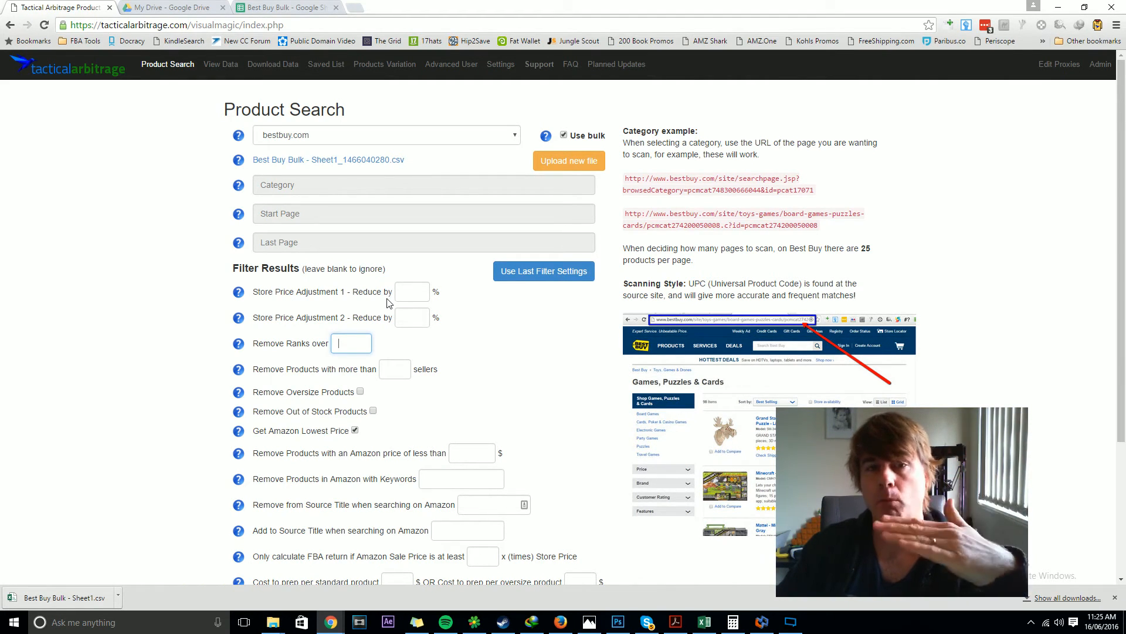
scroll(428, 310, "down", 3)
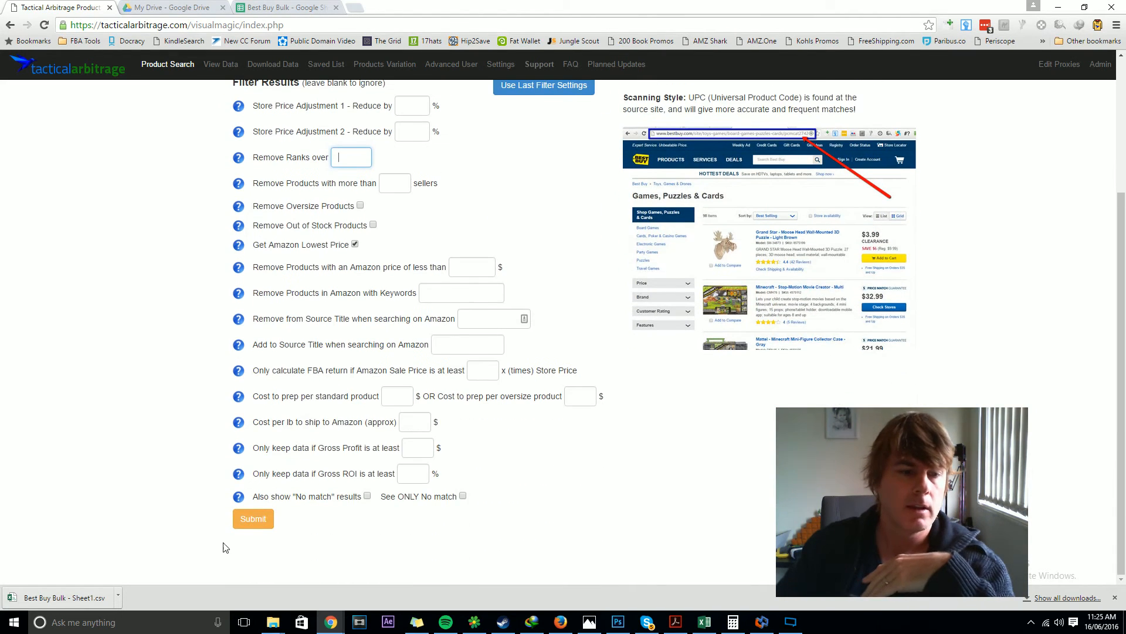
left_click(253, 519)
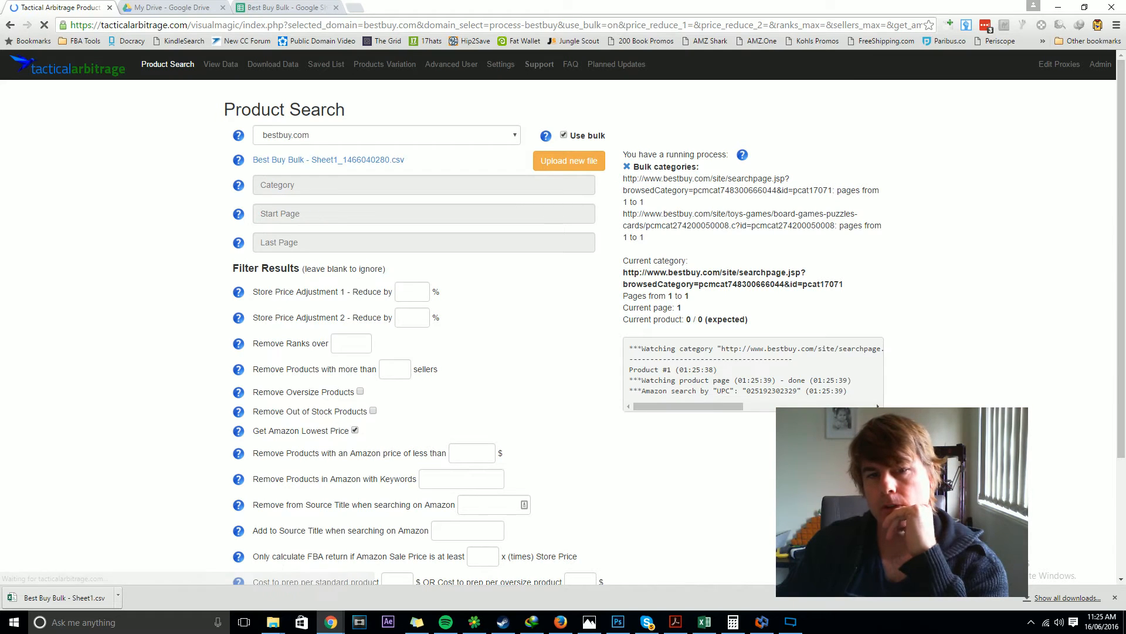
Step: Examine the bulk categories list and current category progress of the running process
left_click_drag(624, 179, 831, 191)
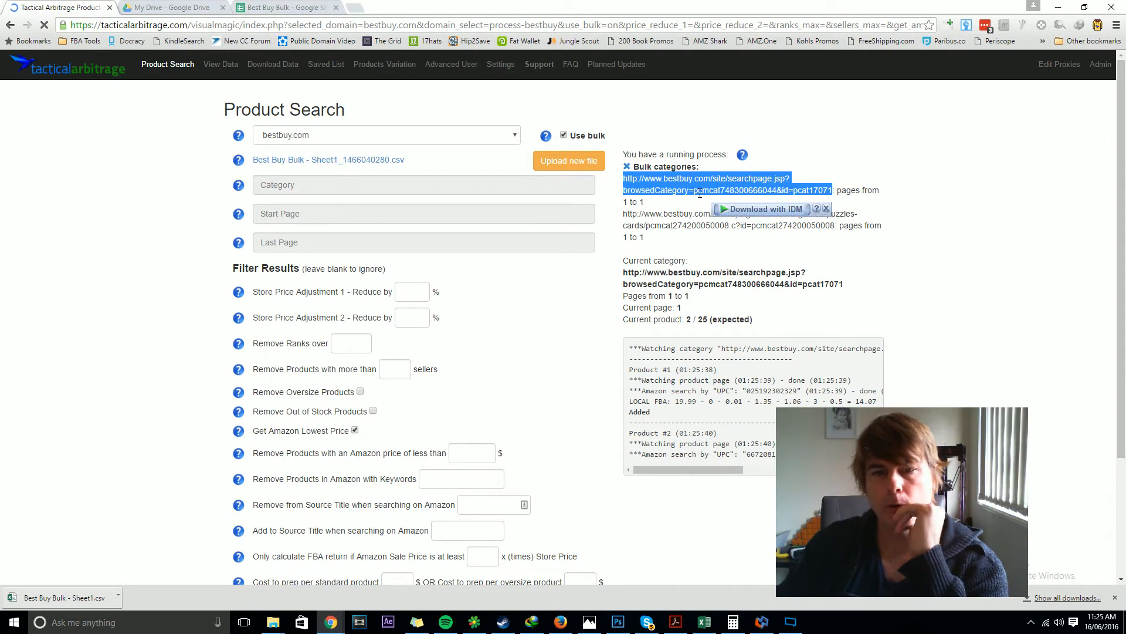
left_click(648, 204)
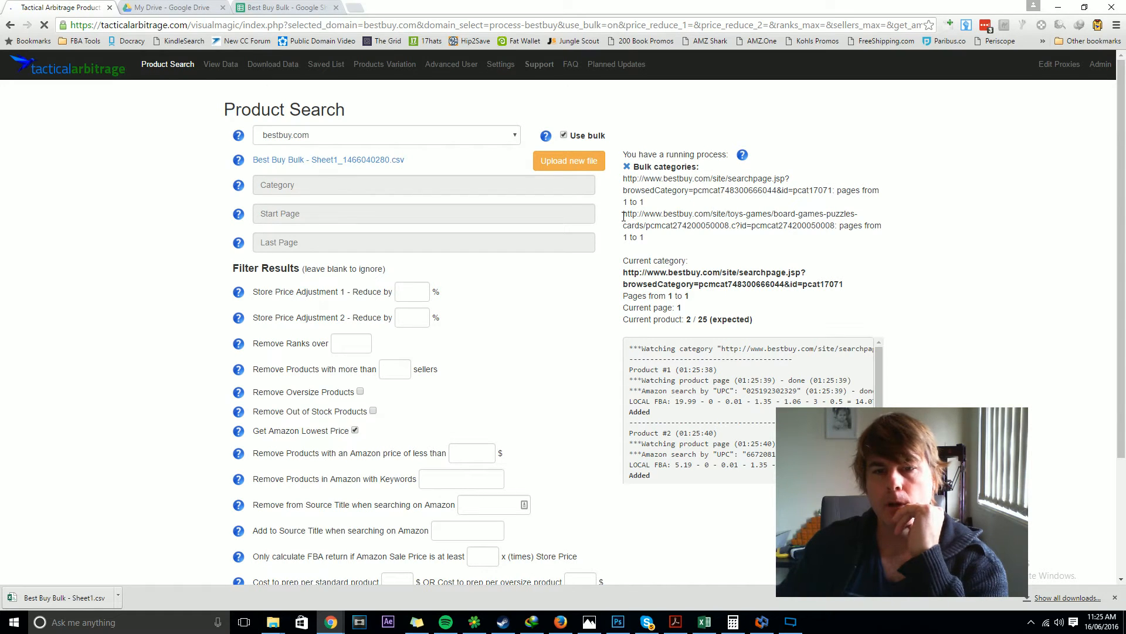
left_click_drag(623, 216, 833, 225)
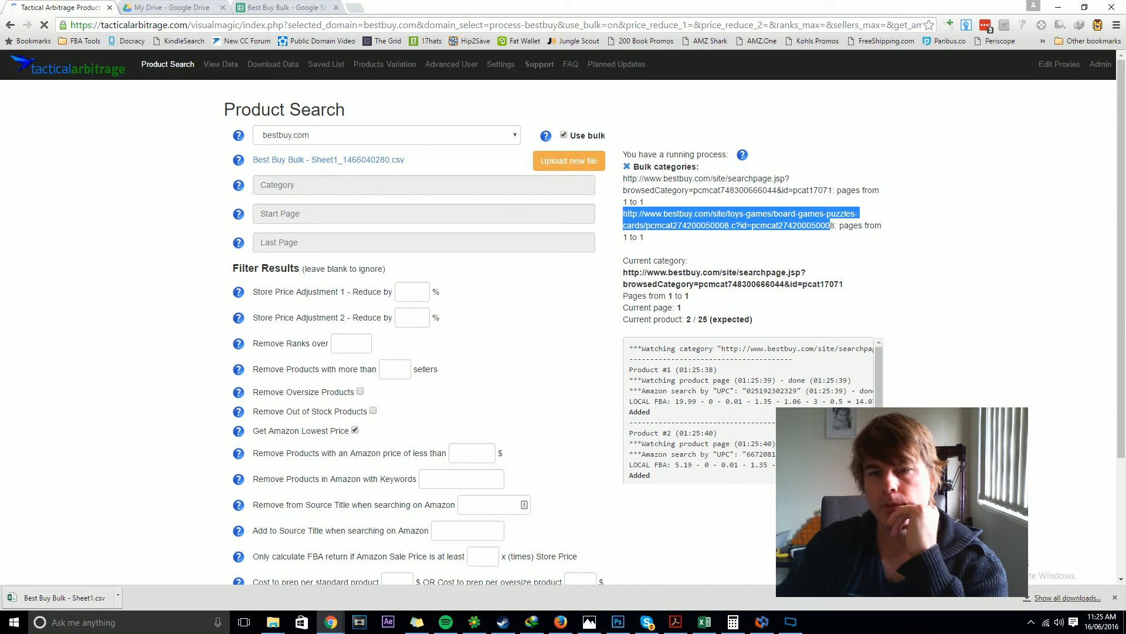
left_click(655, 238)
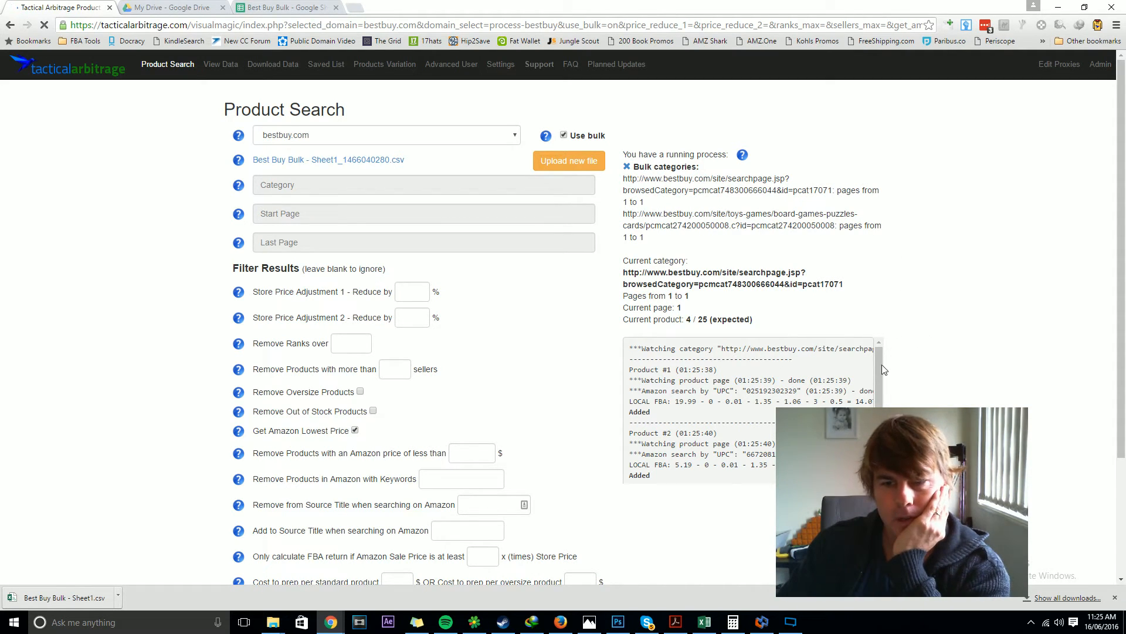
left_click_drag(882, 365, 882, 444)
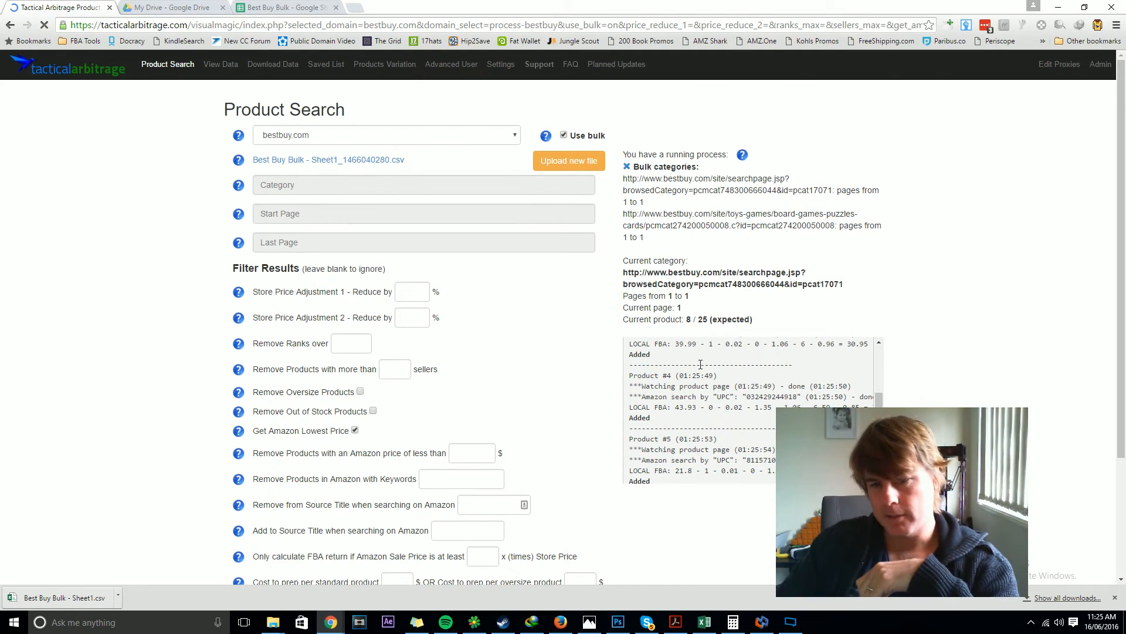
scroll(775, 375, "up", 5)
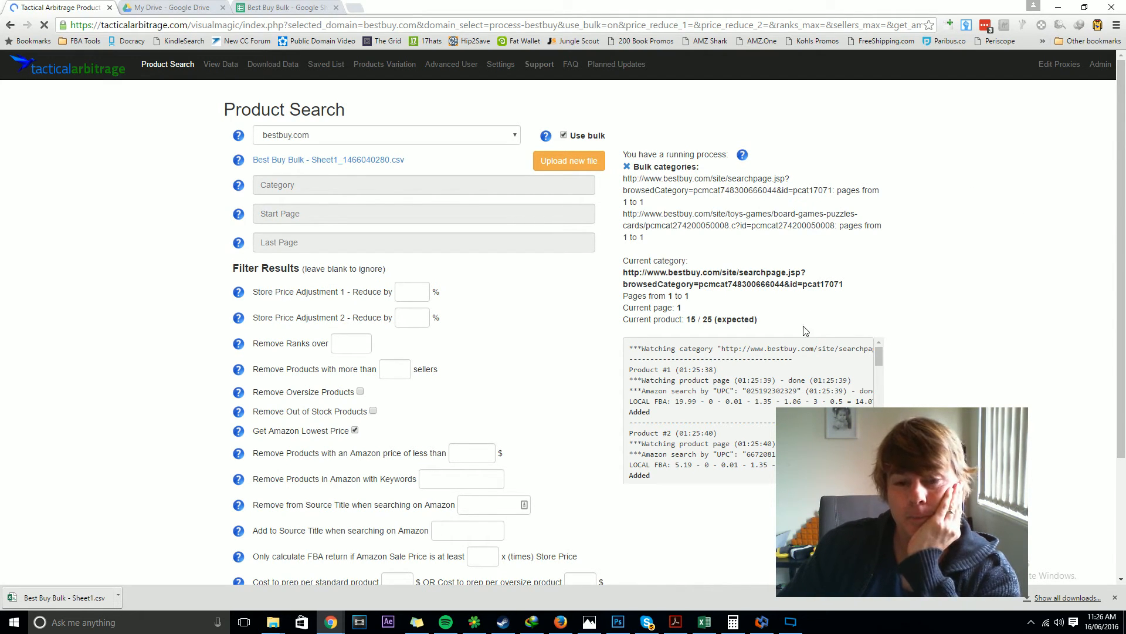
left_click_drag(760, 320, 620, 260)
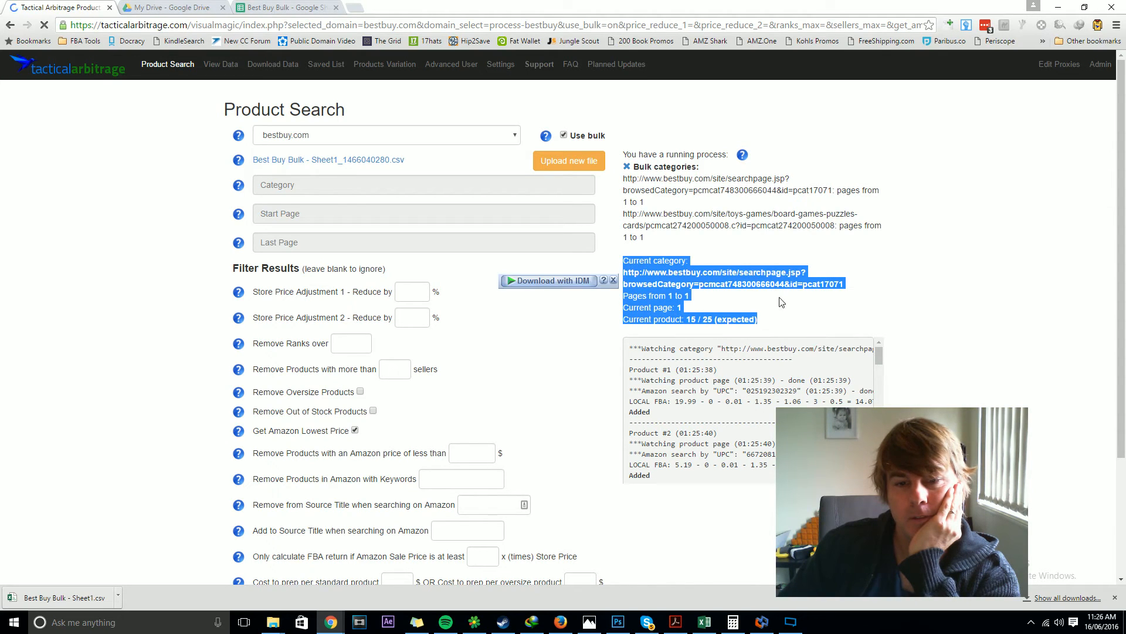
left_click(778, 319)
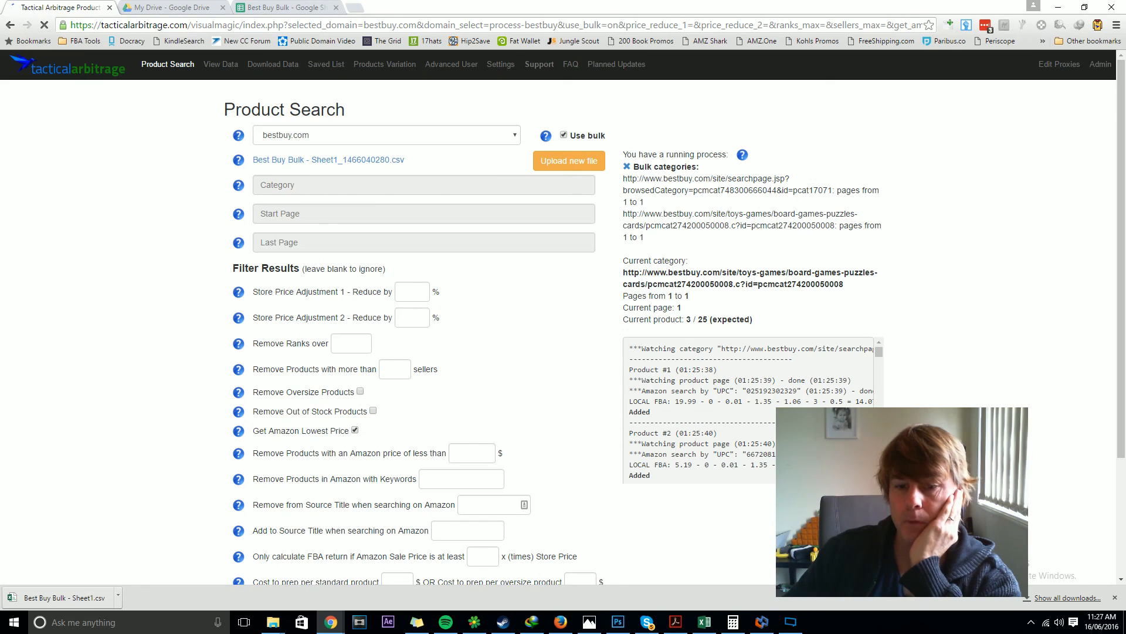
Step: Scroll through the running process's scan log for the current category
double_click(762, 392)
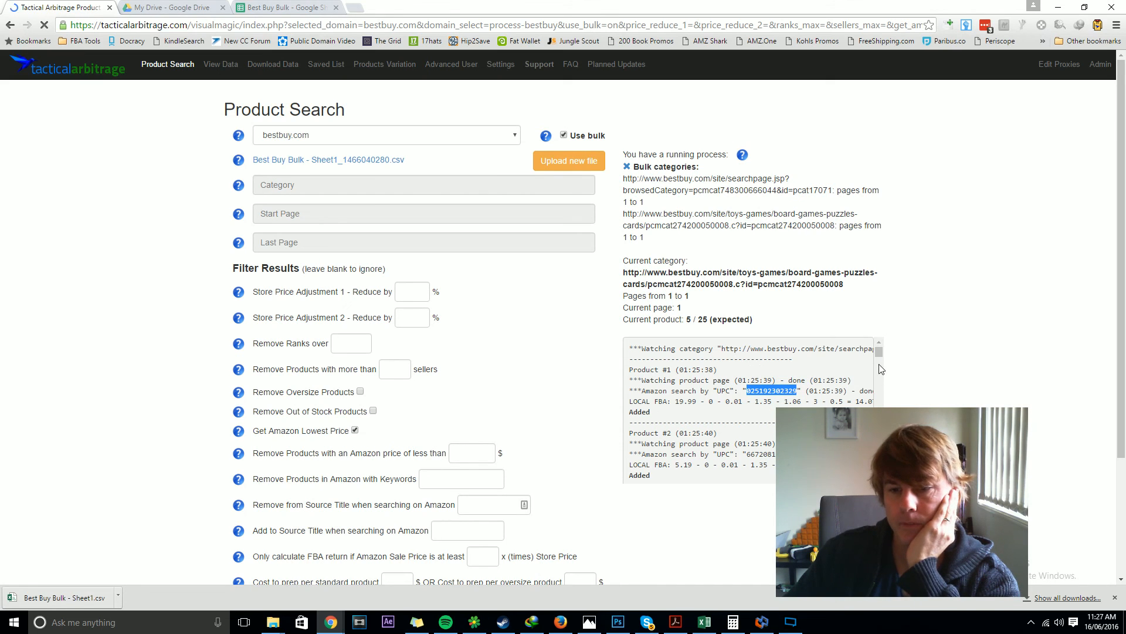
left_click_drag(878, 350, 879, 392)
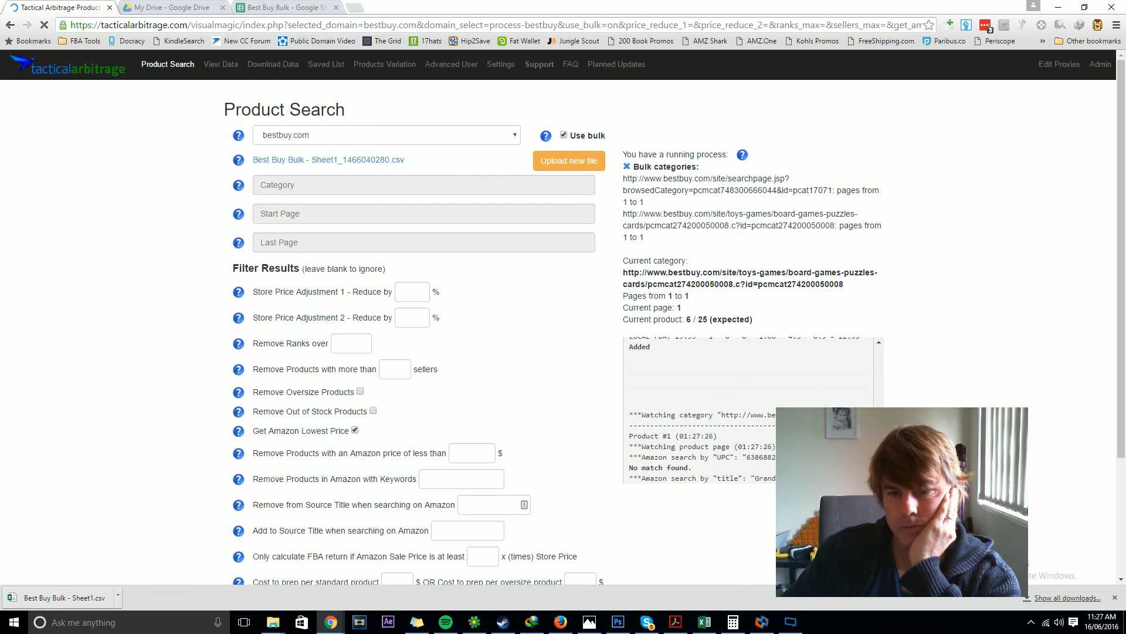
scroll(697, 413, "up", 1)
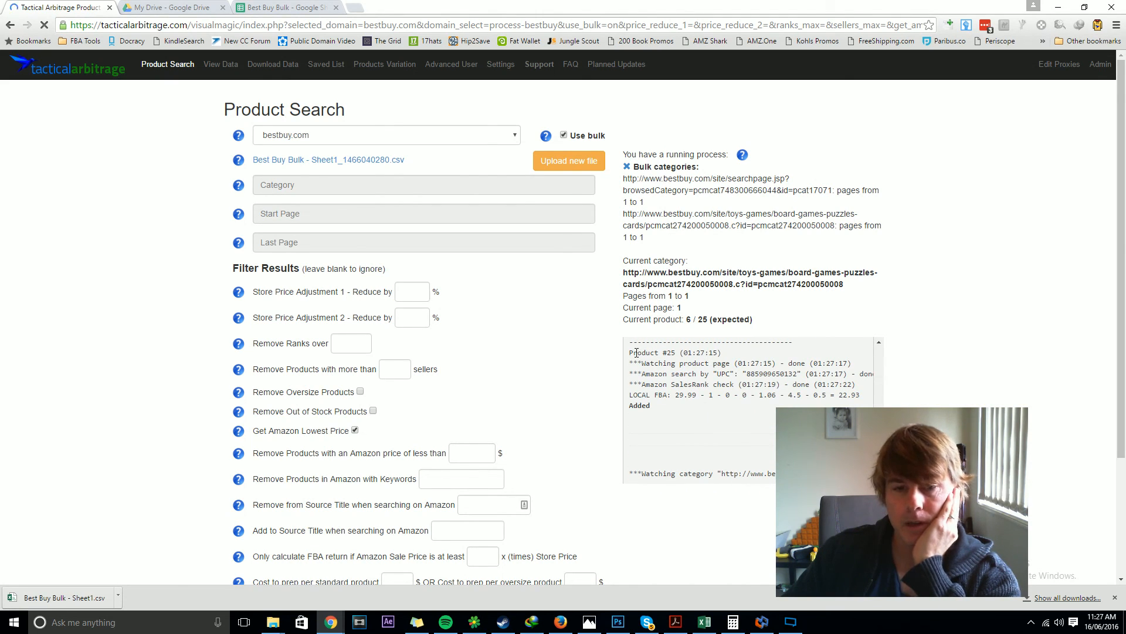
scroll(663, 404, "down", 1)
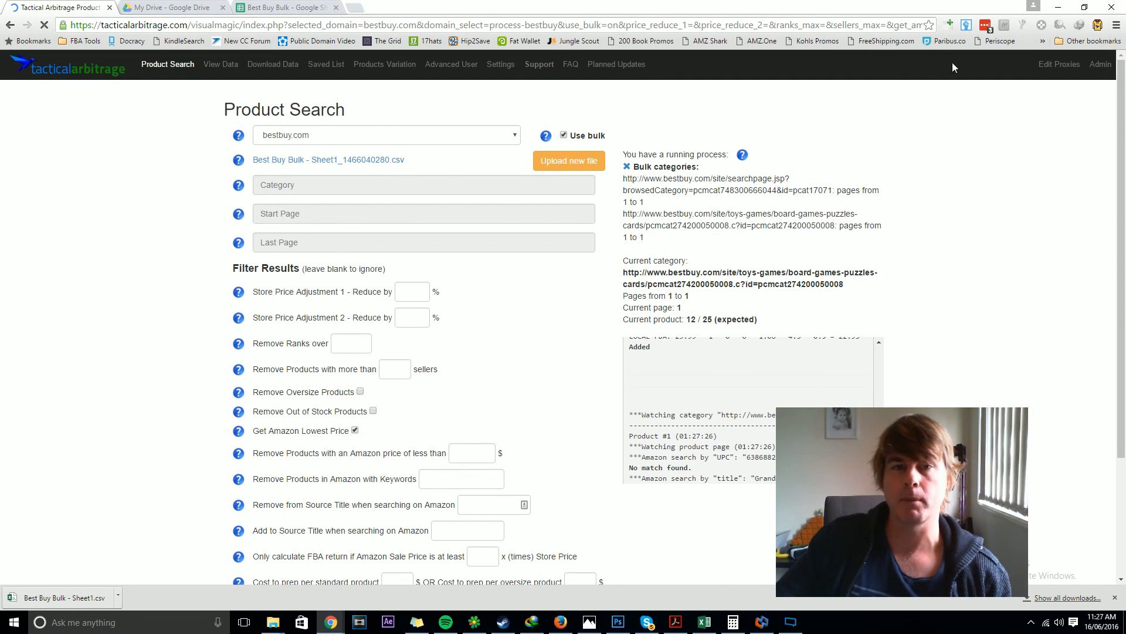
scroll(340, 394, "down", 3)
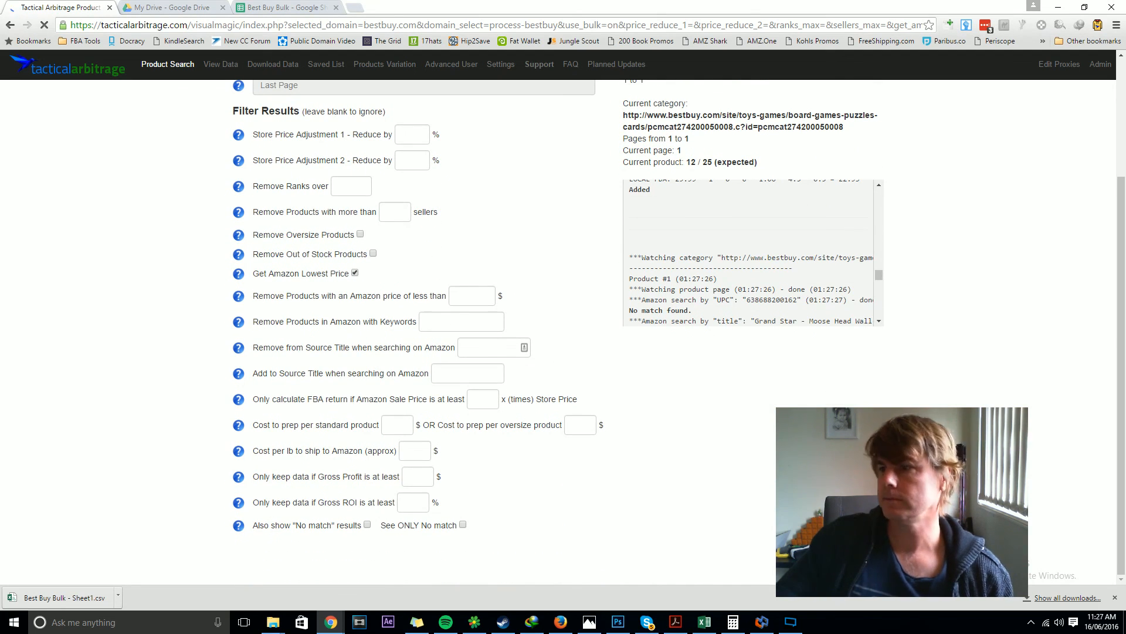